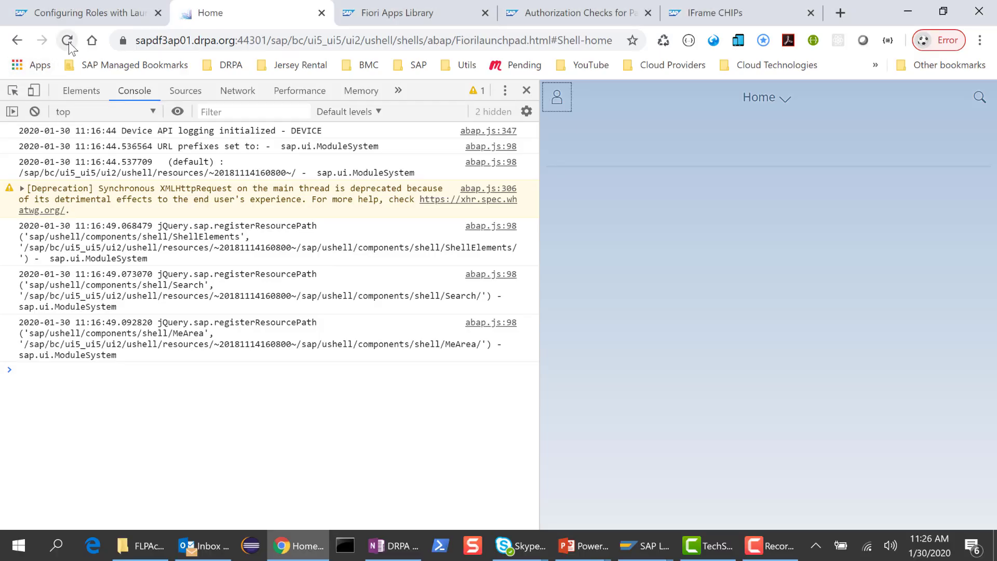
Reload the Fiori Launchpad Home page with the DevTools Console open to check for tiles
left_click(67, 41)
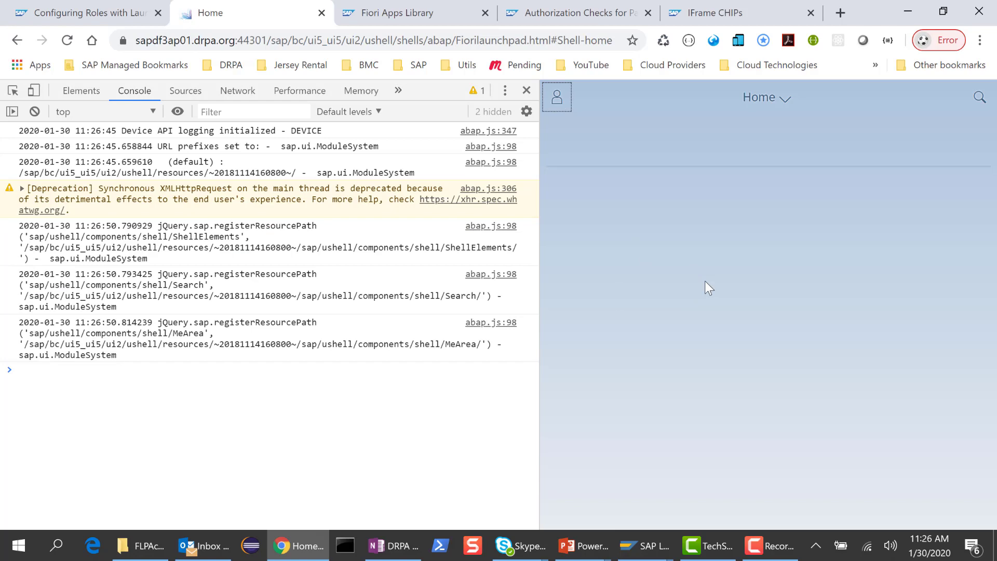
Show Track Sales Orders' Implementation Information with the Configuration section expanded
left_click(395, 14)
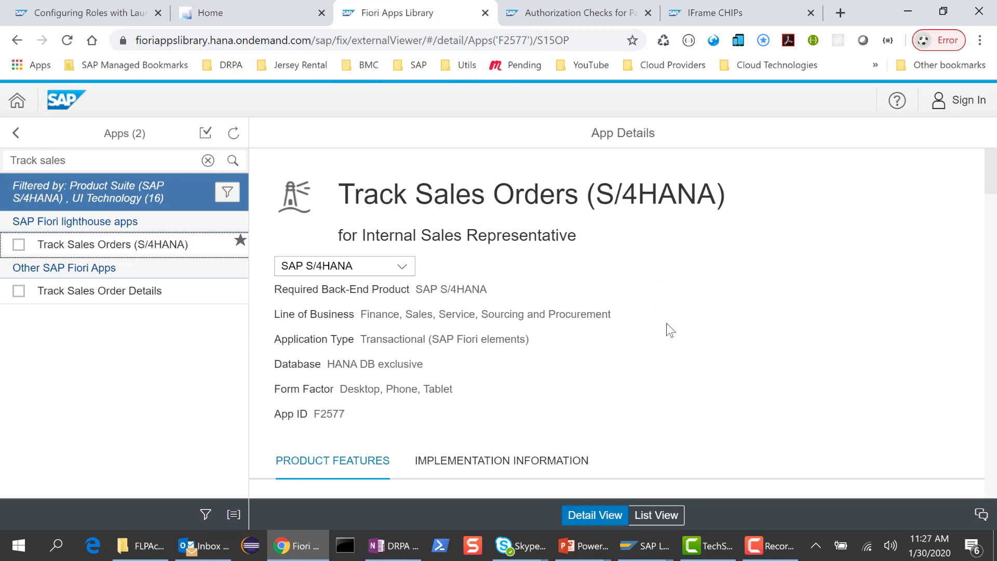
scroll(667, 324, "down", 2)
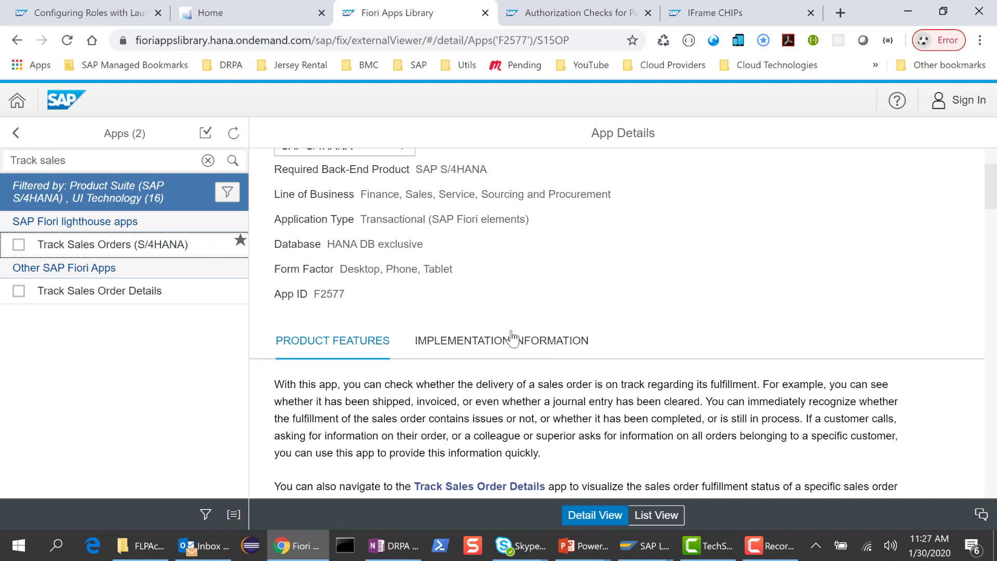
left_click(512, 339)
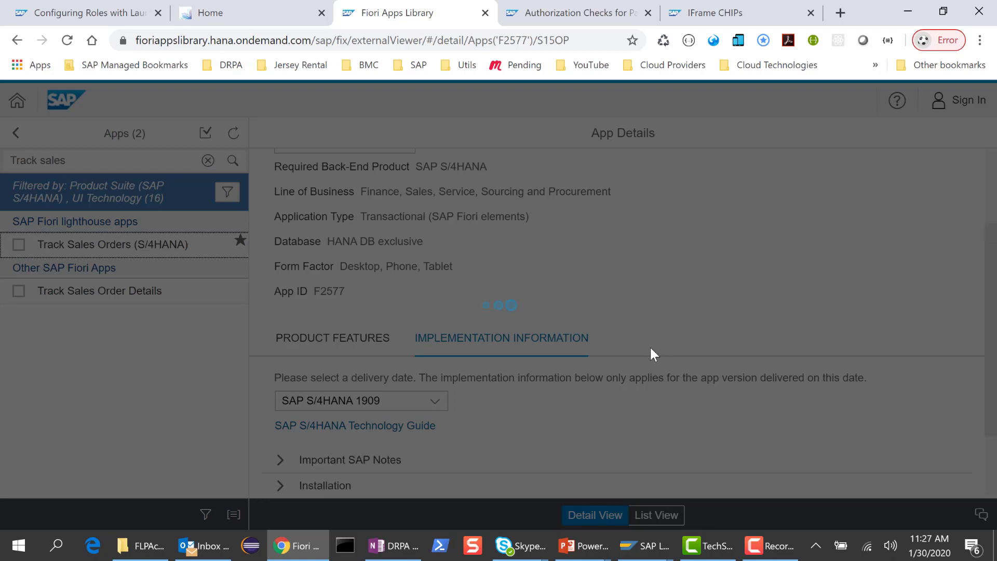
scroll(652, 352, "down", 2)
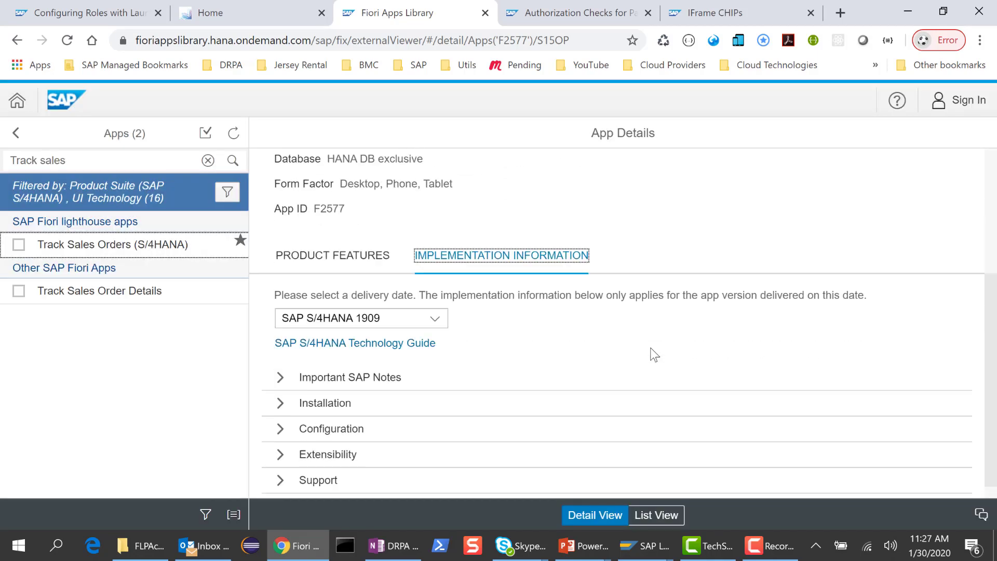
left_click(279, 408)
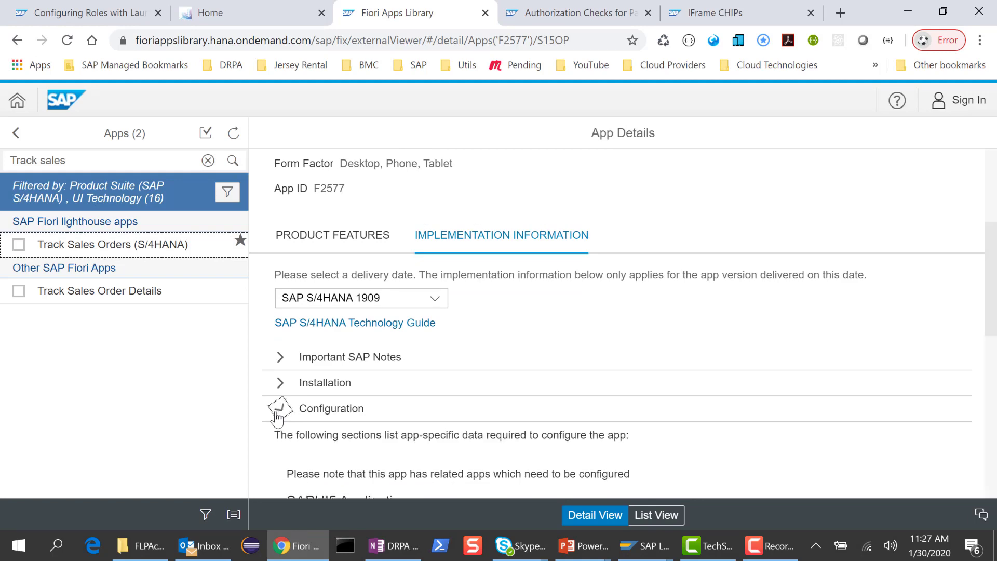
Copy the business role SAP_BR_INTERNAL_SALES_REP from the Business Role(s) list
scroll(451, 388, "down", 10)
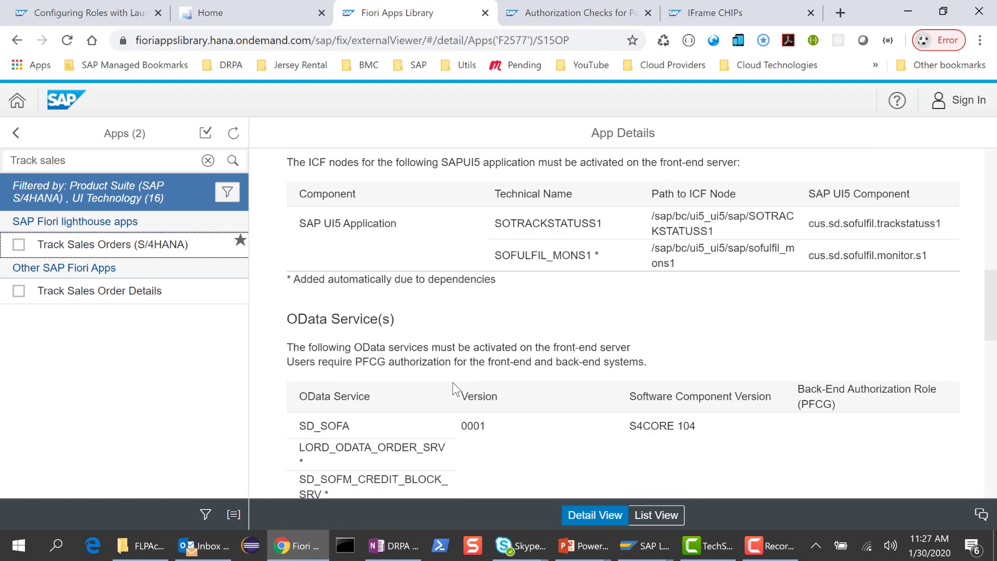
scroll(454, 390, "down", 3)
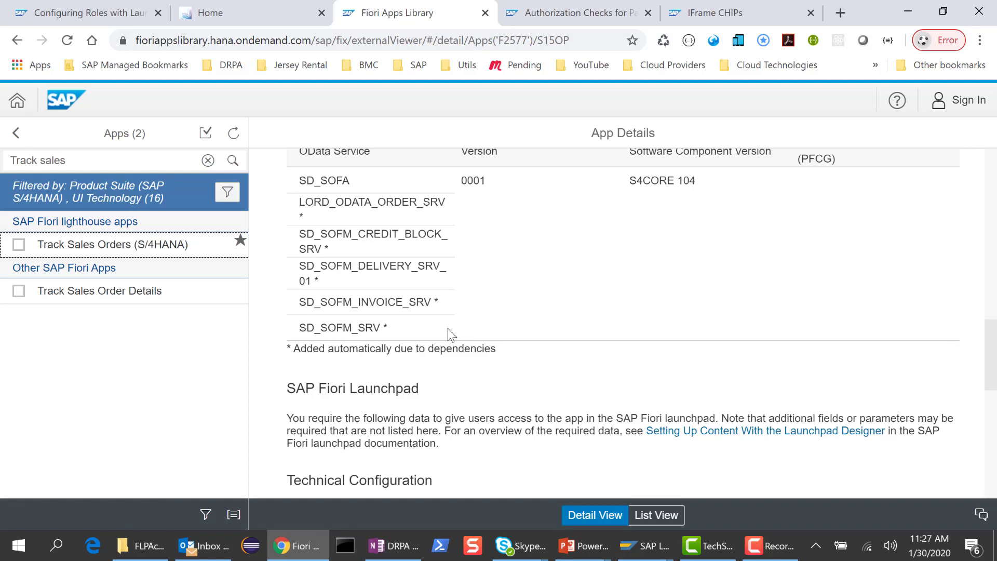
scroll(533, 367, "down", 5)
scroll(533, 367, "down", 5)
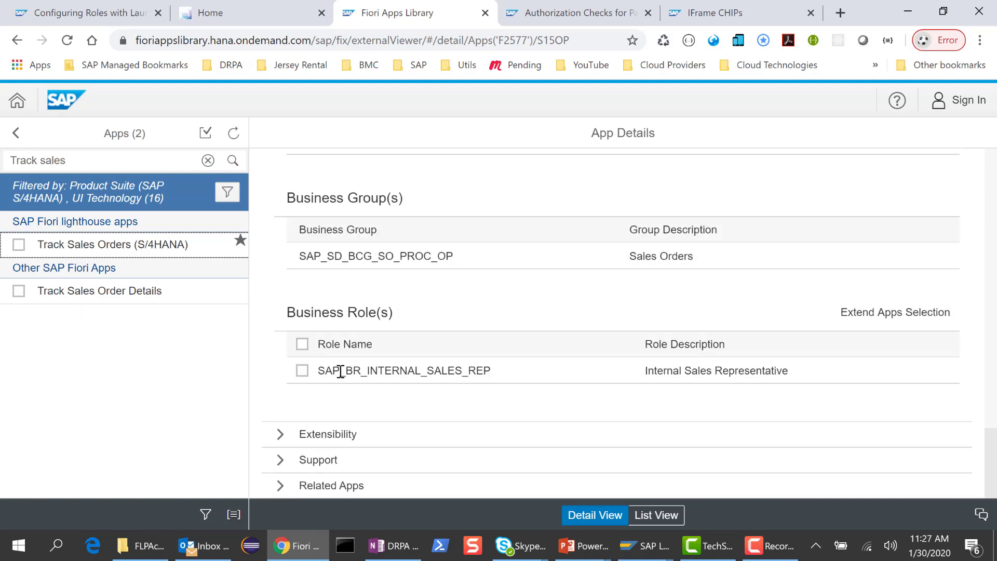
left_click_drag(321, 365, 492, 366)
key("ctrl+c")
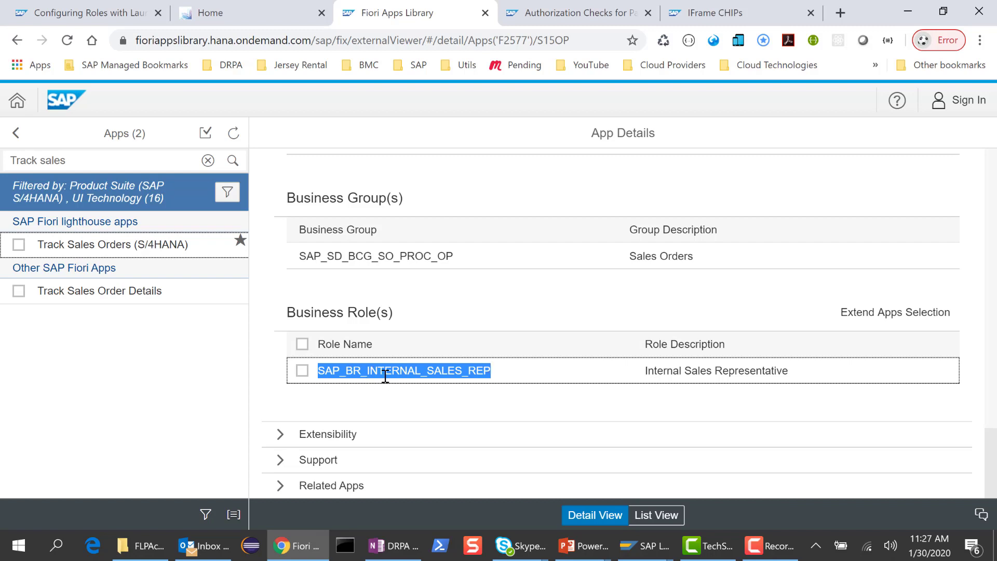
left_click(651, 550)
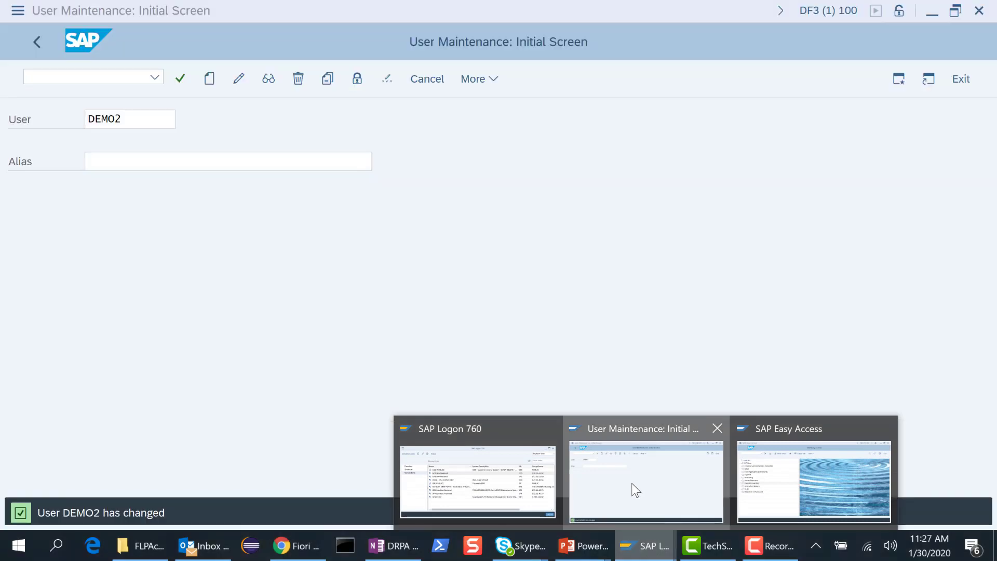
Open the demo user for changing in transaction SU01
left_click(634, 486)
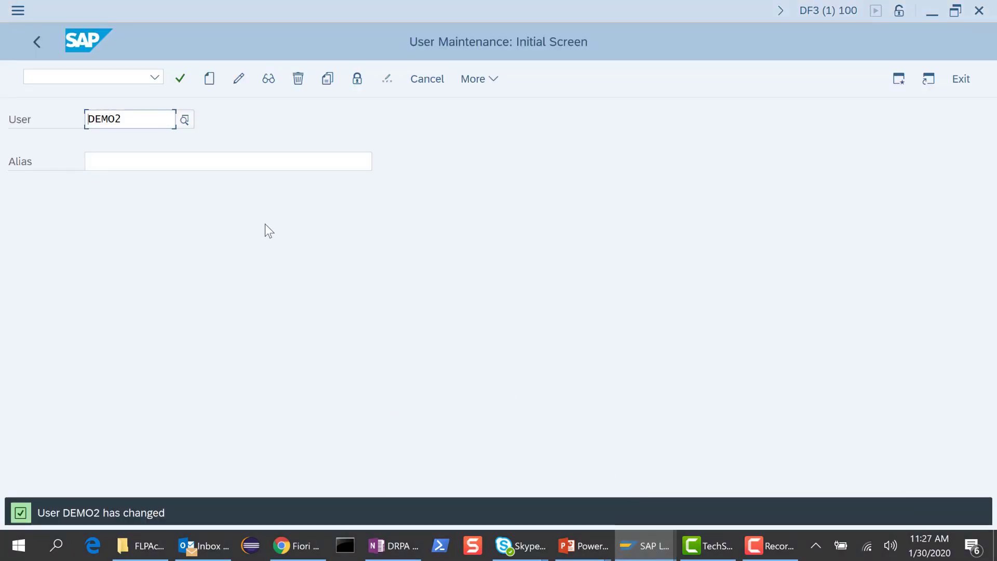
left_click(35, 45)
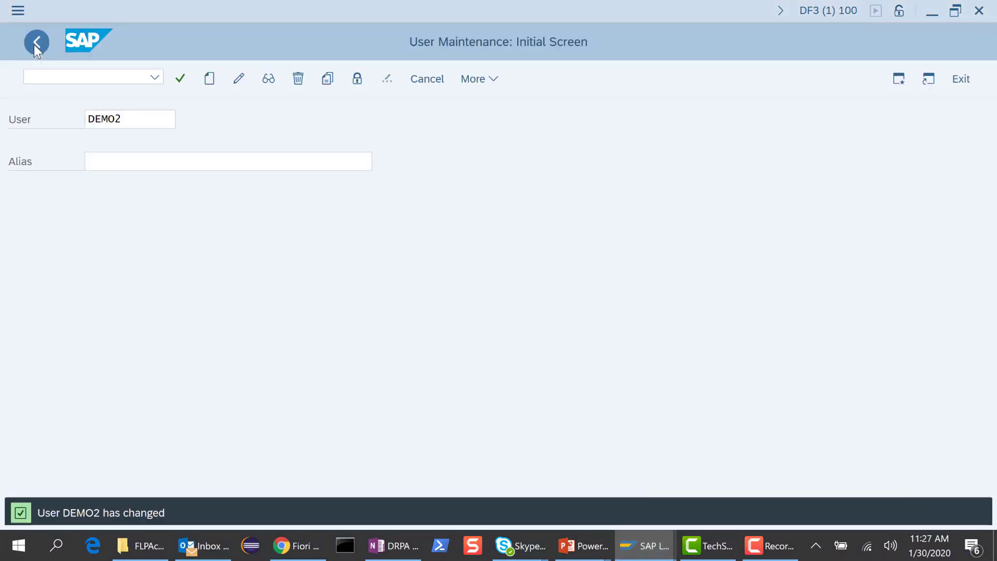
type("su01")
key("Return")
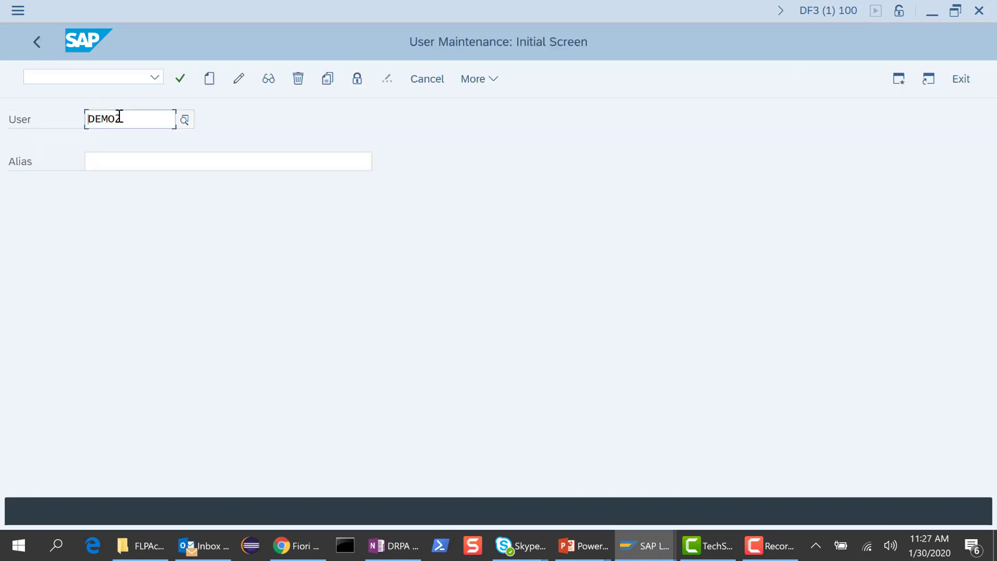
left_click(238, 79)
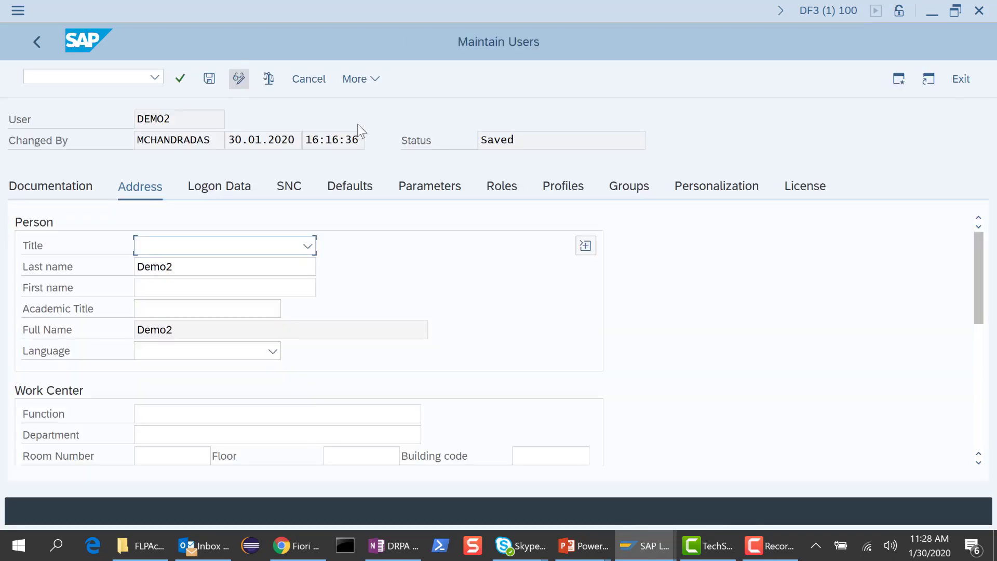
Add role SAP_BR_INTERNAL_SALES_REP on the user's Roles tab and save
left_click(512, 190)
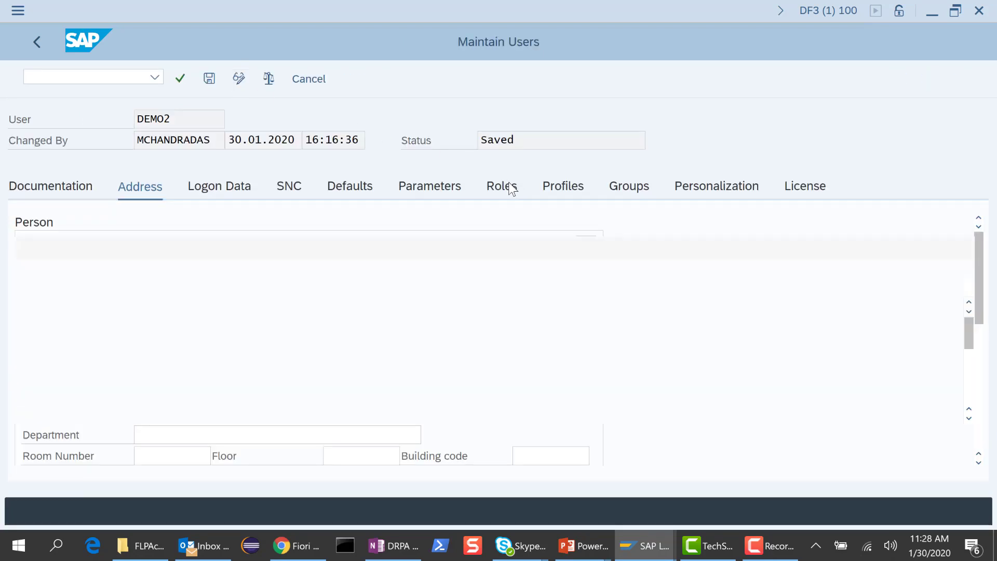
left_click(123, 333)
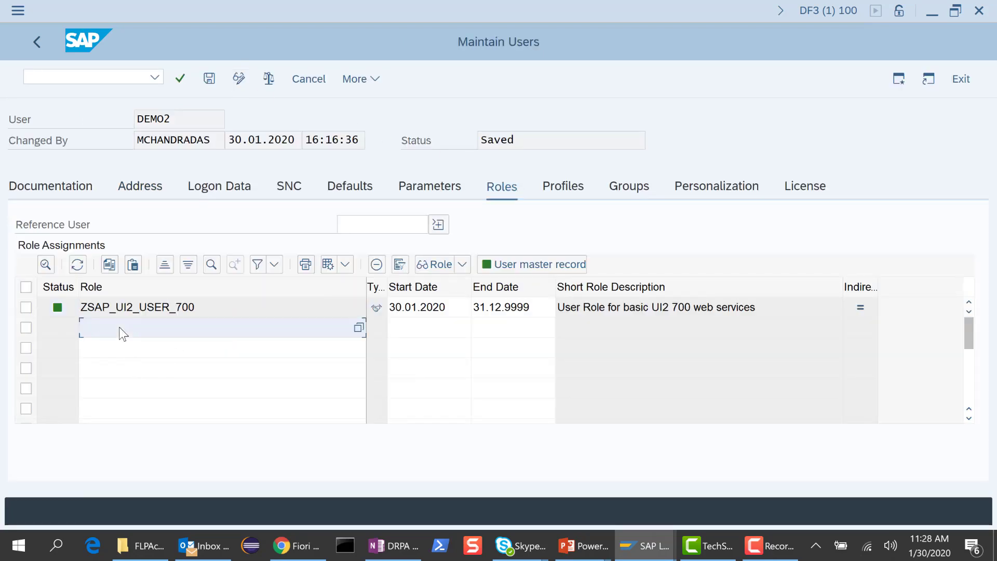
key("ctrl+v")
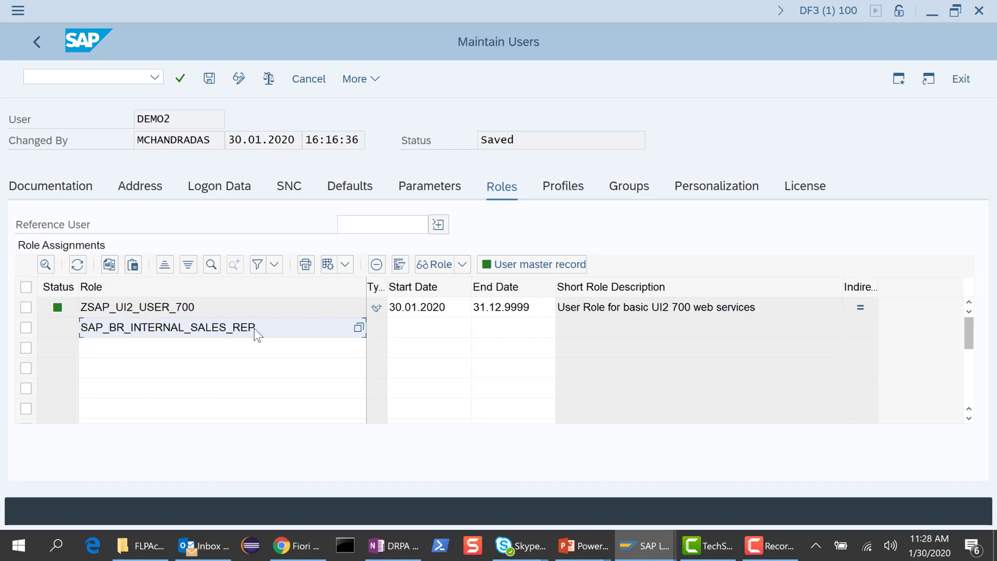
left_click(209, 79)
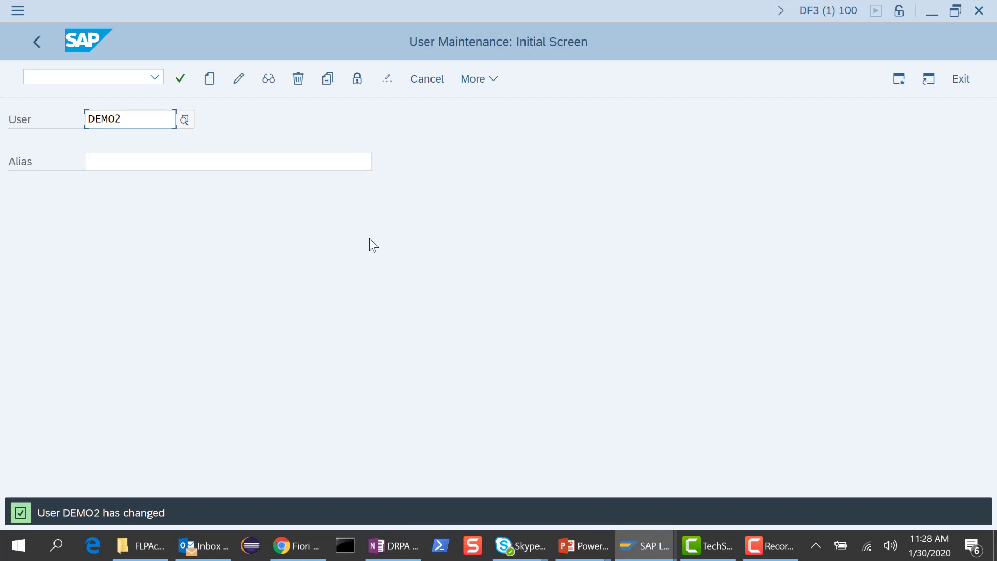
Return to the browser's Fiori Launchpad Home tab
key("alt+Tab")
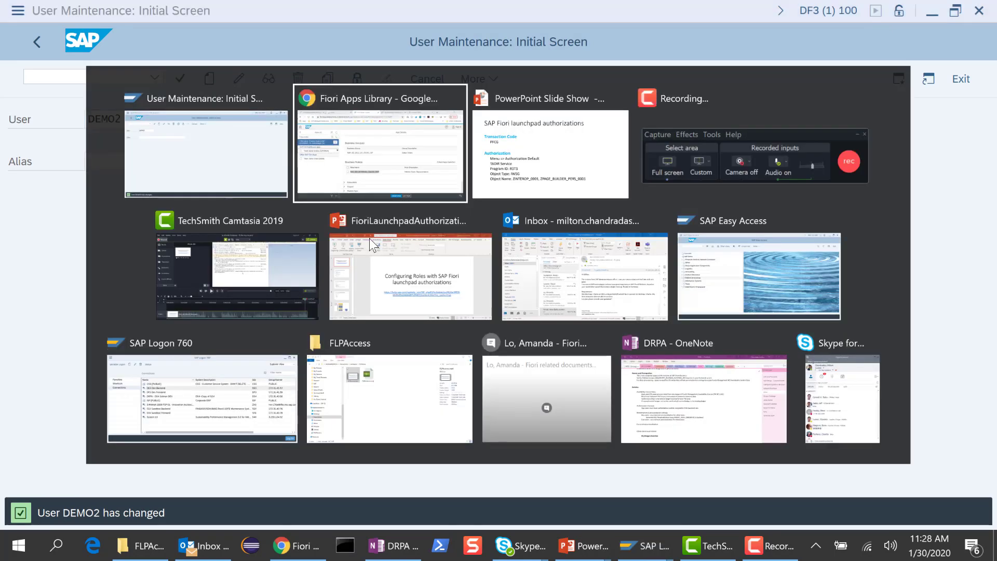
key("alt+Tab")
key("alt+Tab")
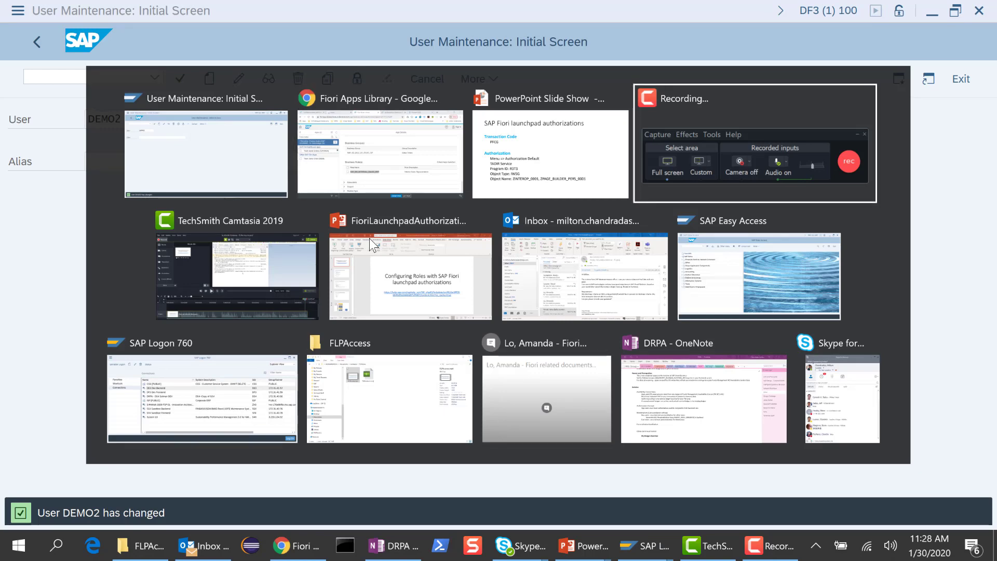
key("alt+Tab")
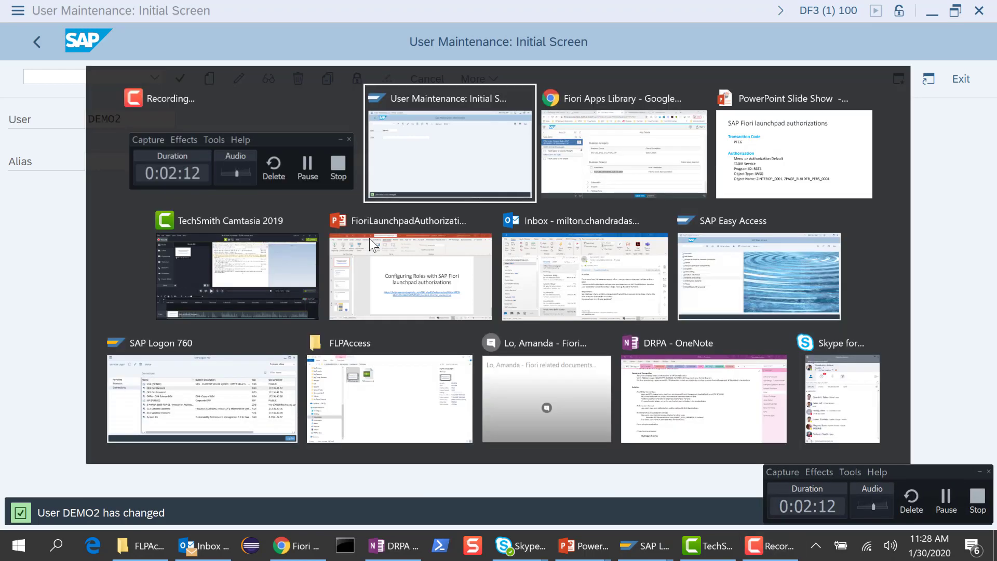
key("alt+Tab")
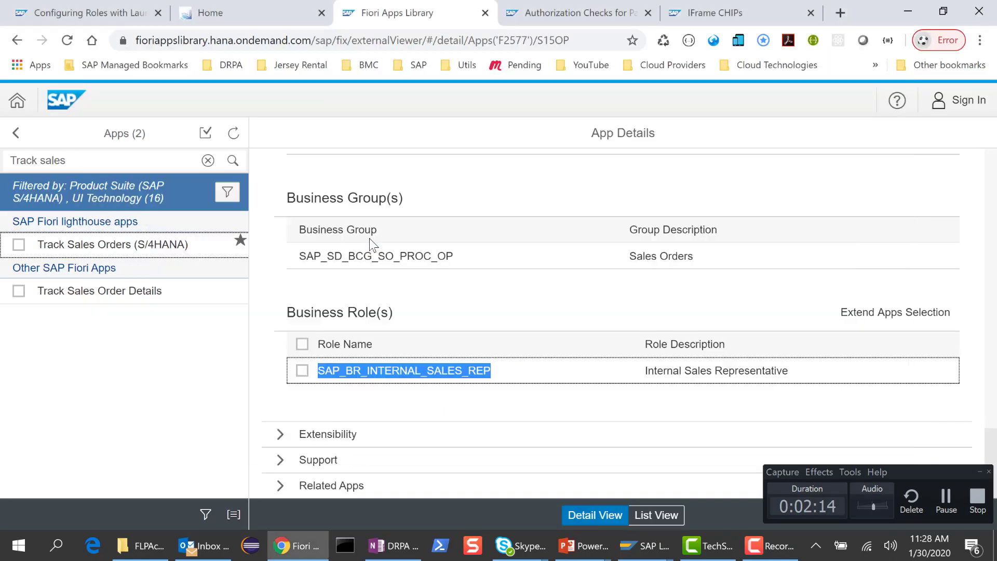
left_click(253, 15)
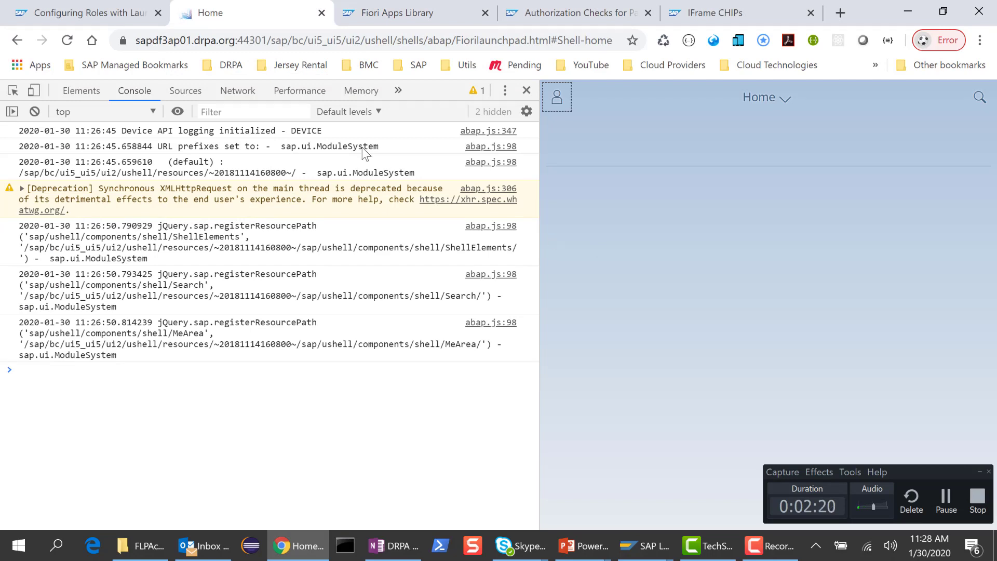
Reload the launchpad and review the 'Failed to load tile: Missing module URL' console errors
left_click(66, 43)
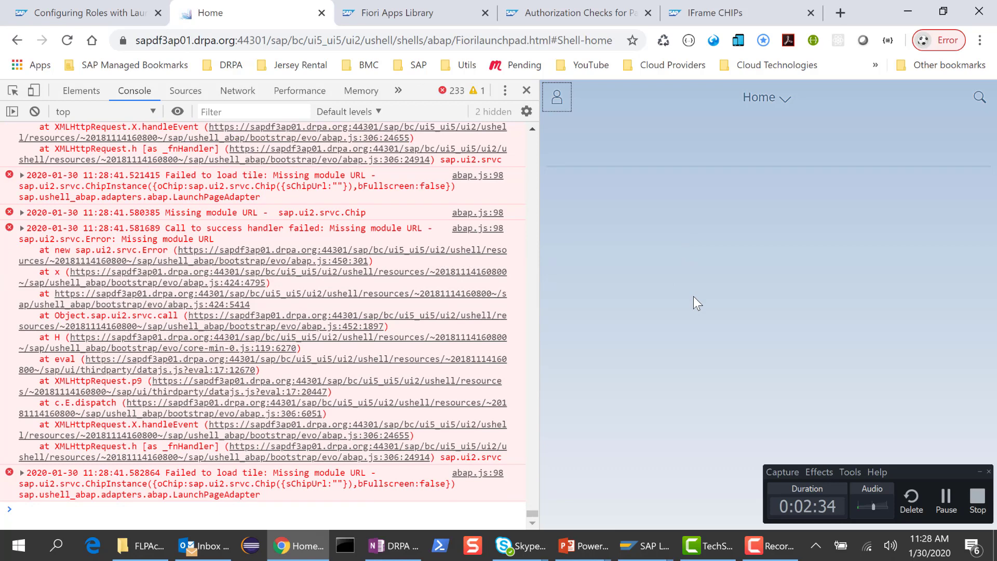
scroll(375, 266, "up", 2)
scroll(371, 260, "up", 1)
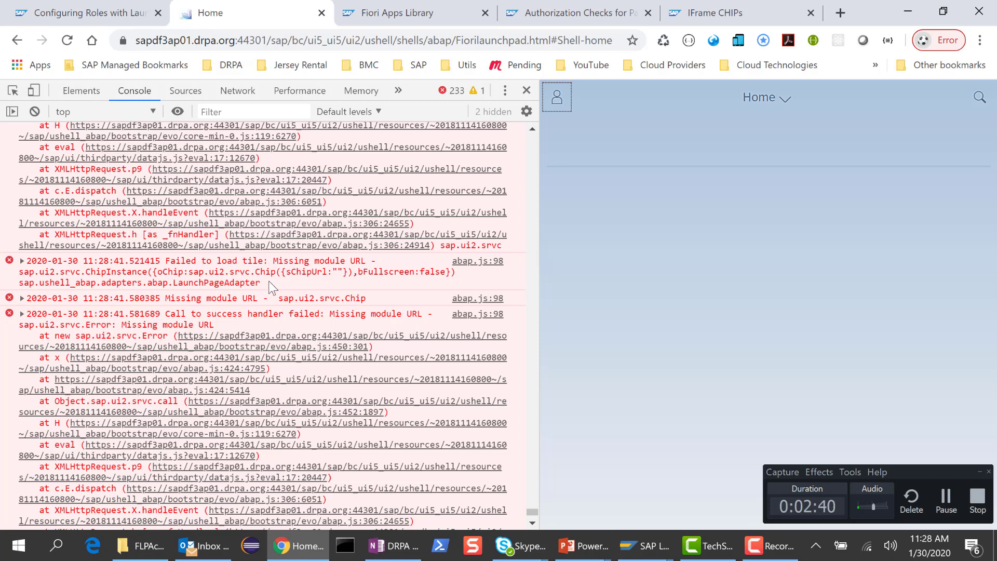
scroll(269, 287, "up", 1)
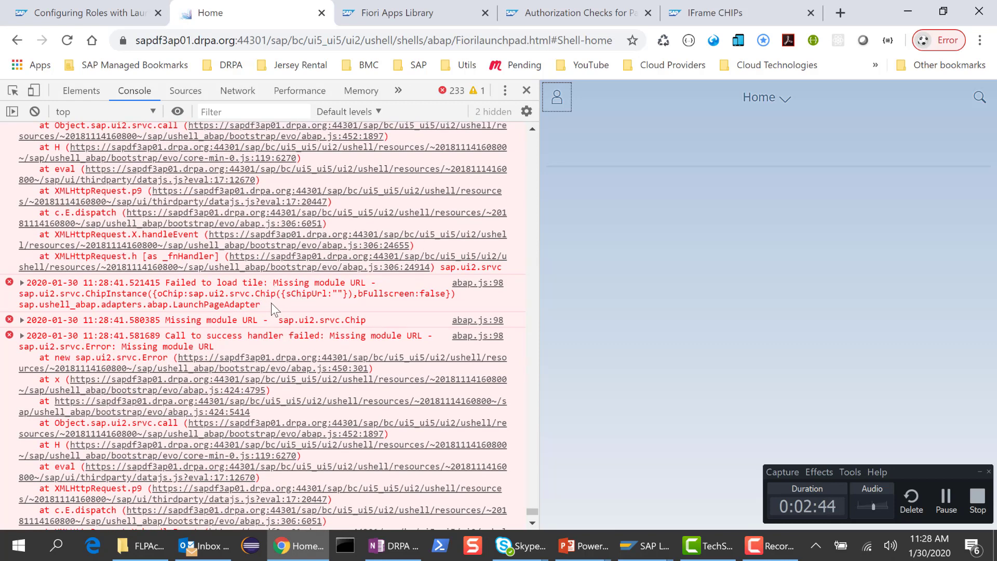
key("alt+Tab")
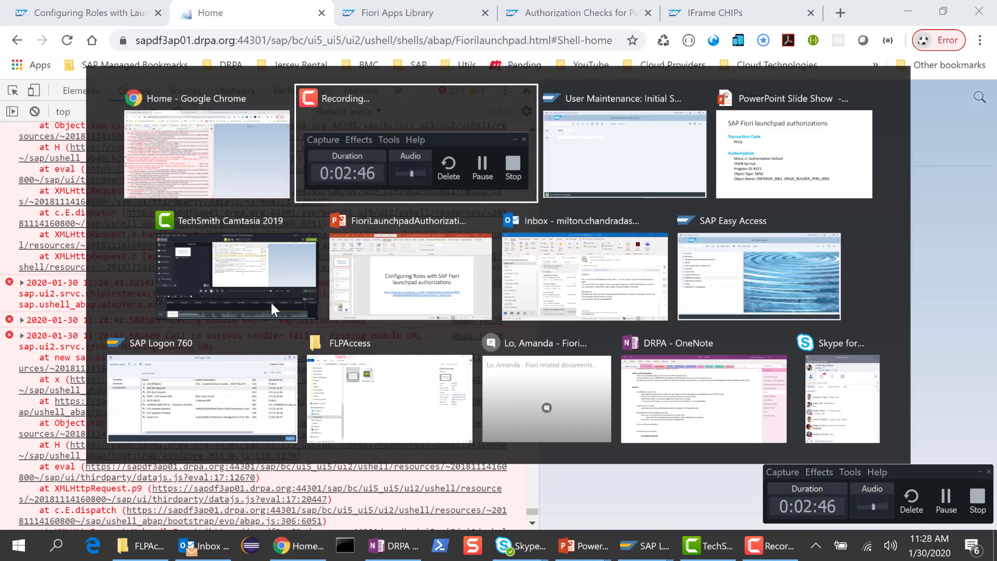
Show the slide listing PFCG with S_PB_CHIP and /UI2/CHIP, then return to SAP GUI
key("alt+Tab")
key("alt+Tab")
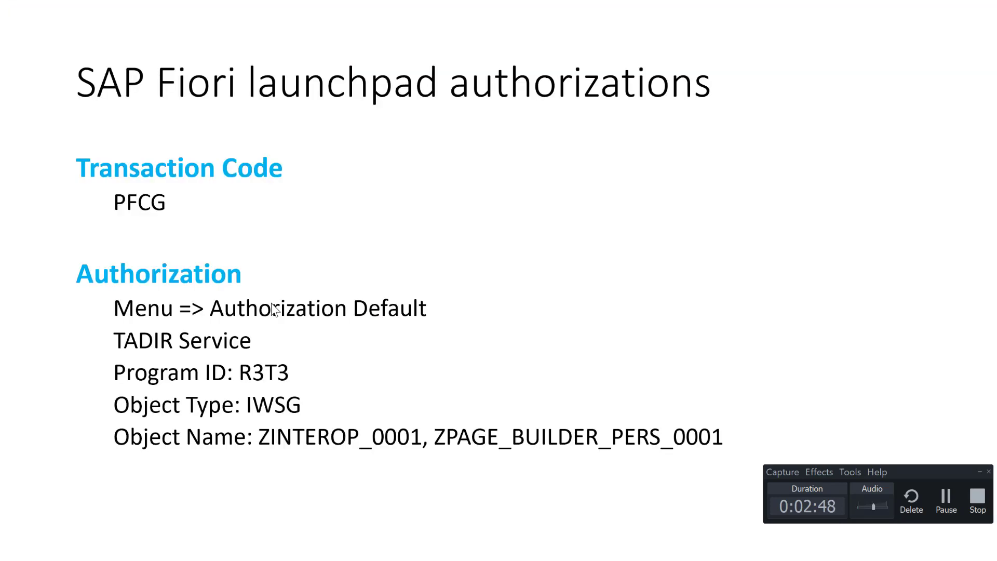
key("Right")
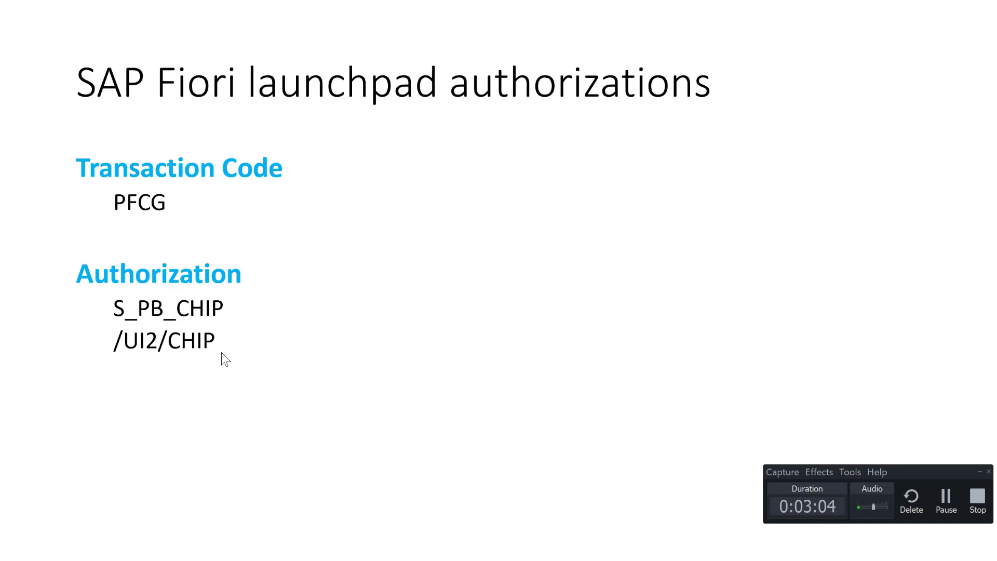
key("alt+Tab")
key("alt+Tab")
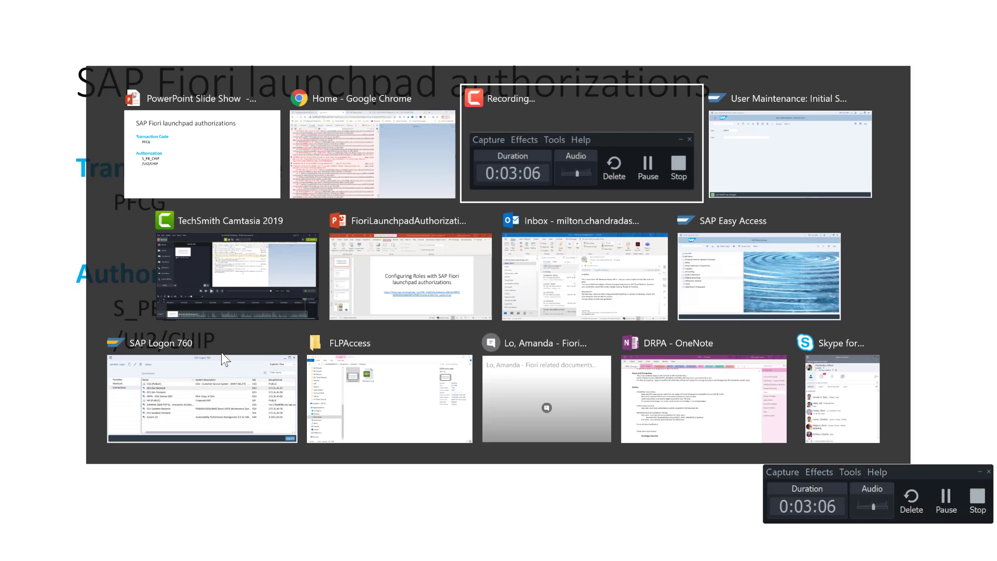
key("alt+Tab")
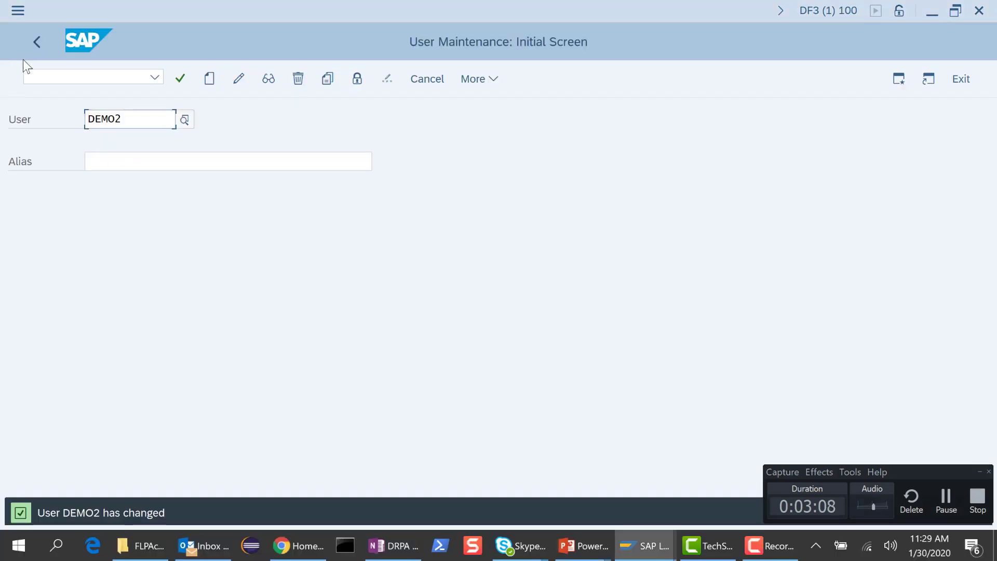
Open role ZSAP_UI2_USER_700 for changing in transaction PFCG
left_click(36, 44)
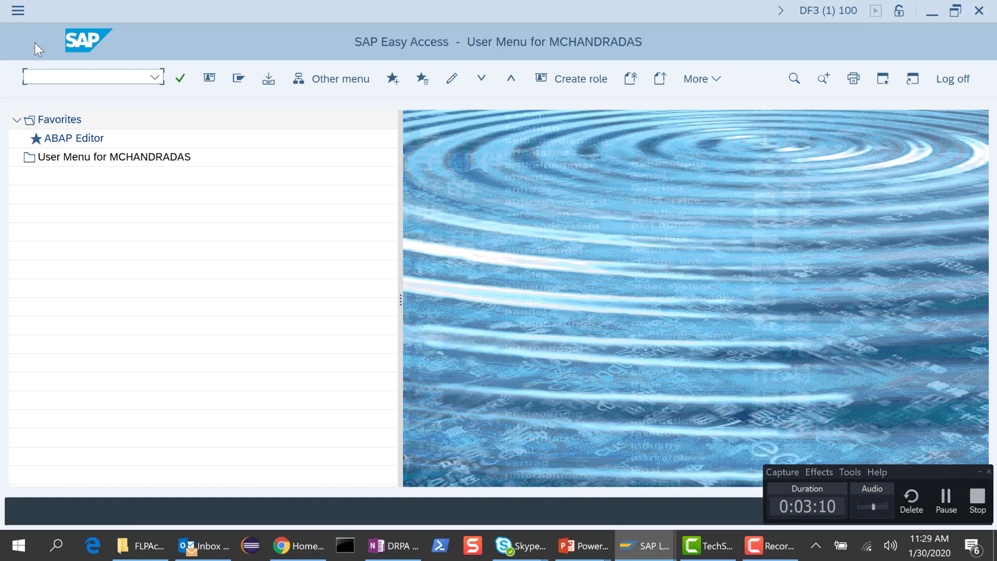
type("pfcg")
key("Return")
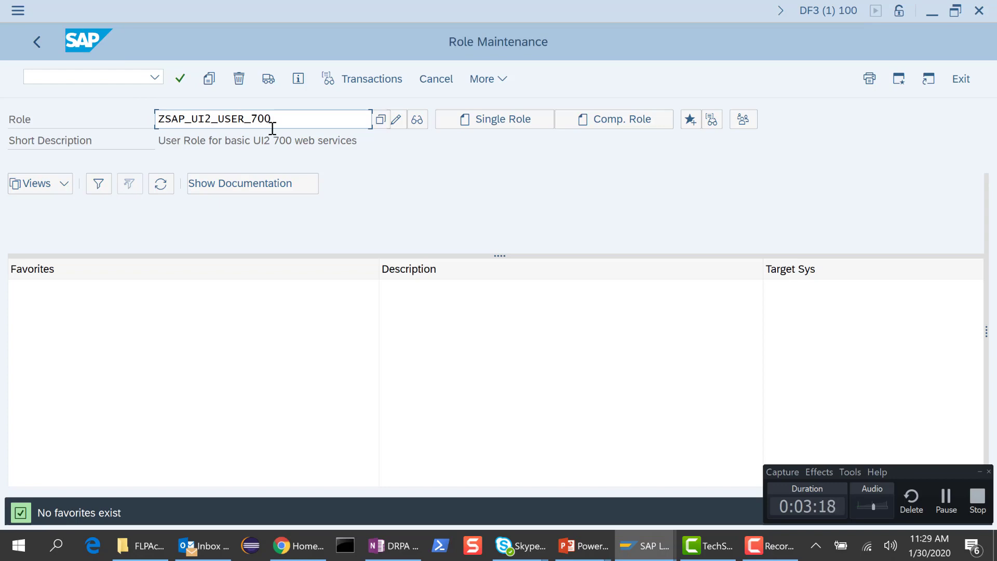
left_click(397, 118)
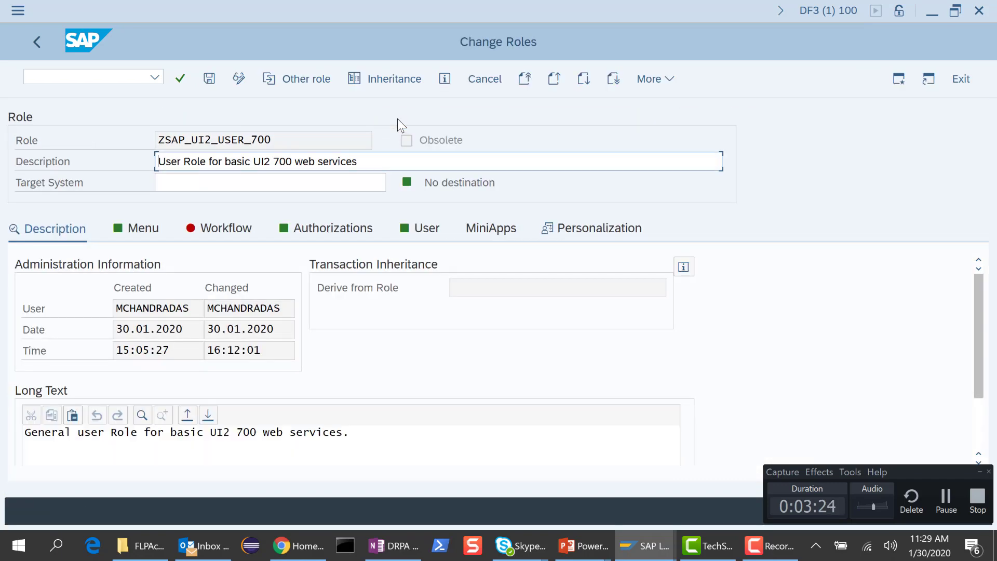
Open the role's authorization data for editing and dismiss the SU25 note
left_click(328, 227)
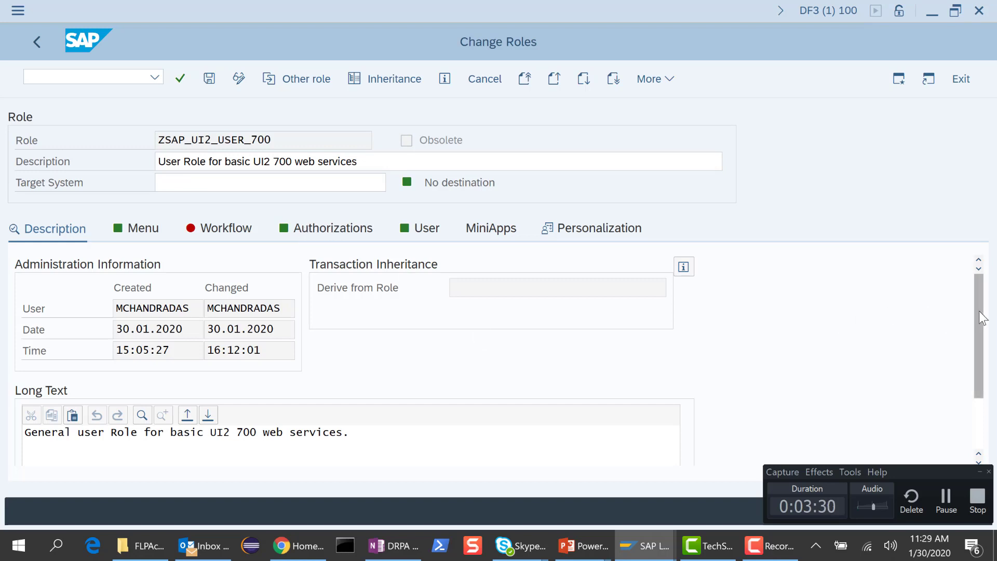
left_click(330, 228)
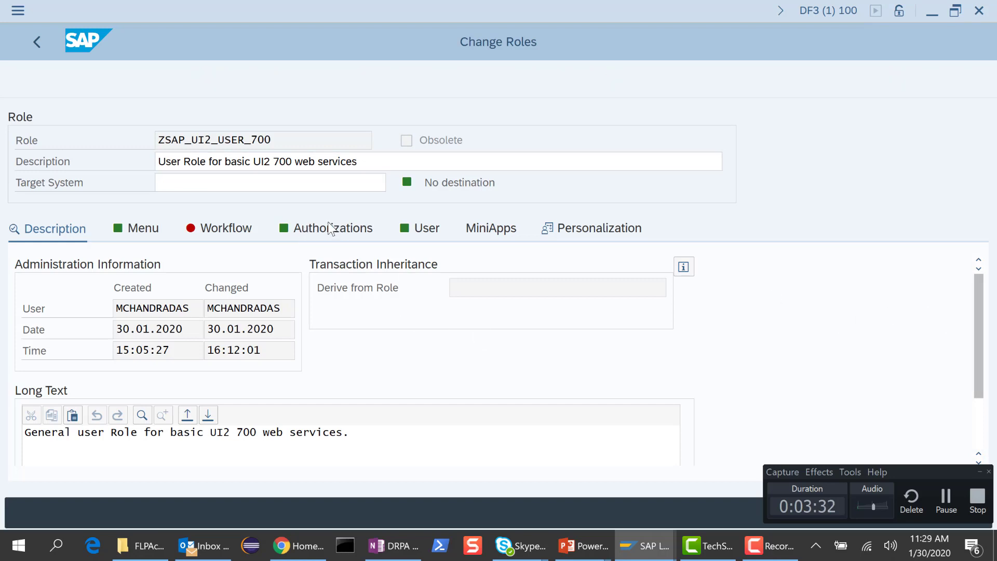
left_click_drag(975, 304, 977, 379)
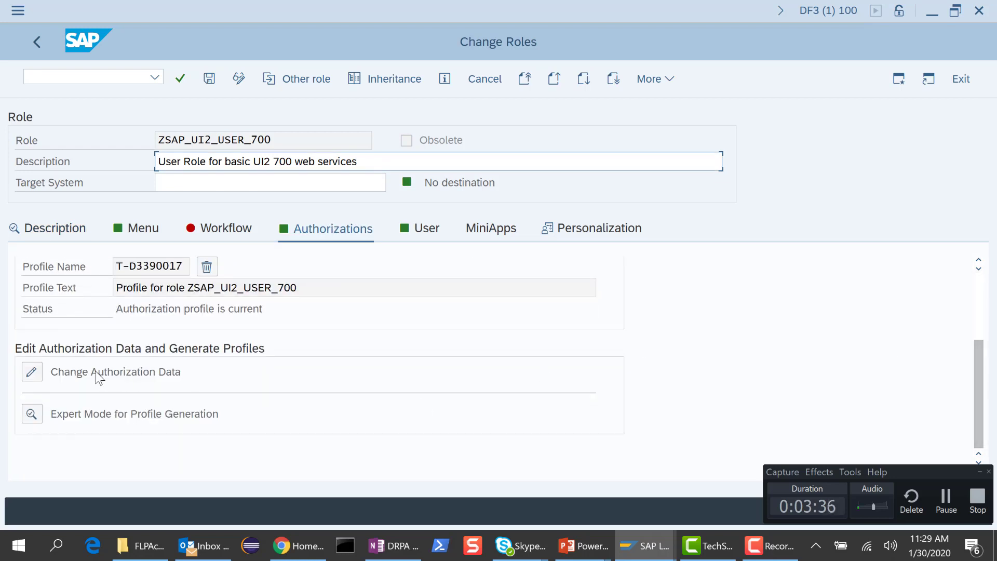
left_click(32, 371)
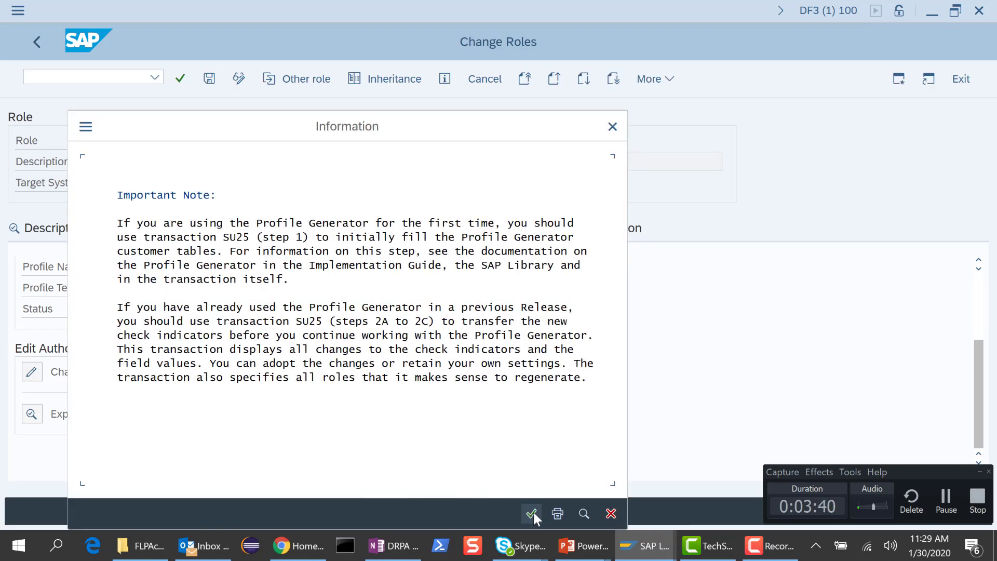
left_click(533, 513)
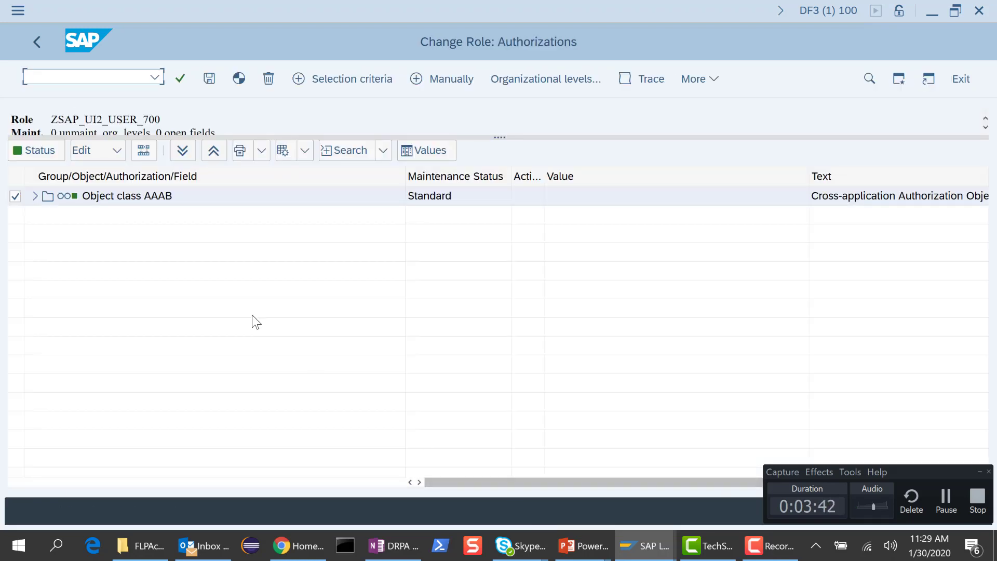
Manually insert authorization objects S_PB_CHIP and /UI2/CHIP into the role
left_click(437, 82)
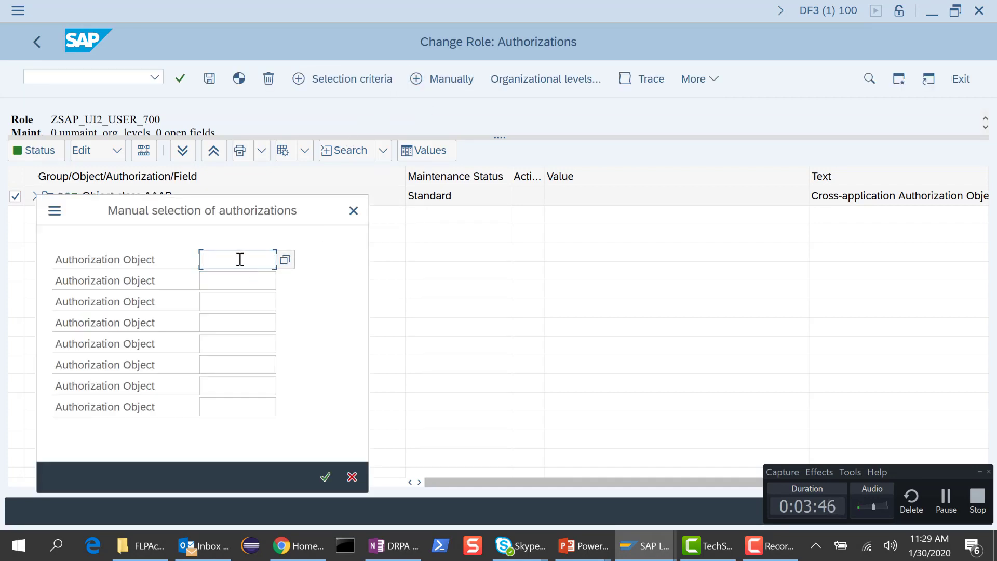
type("S")
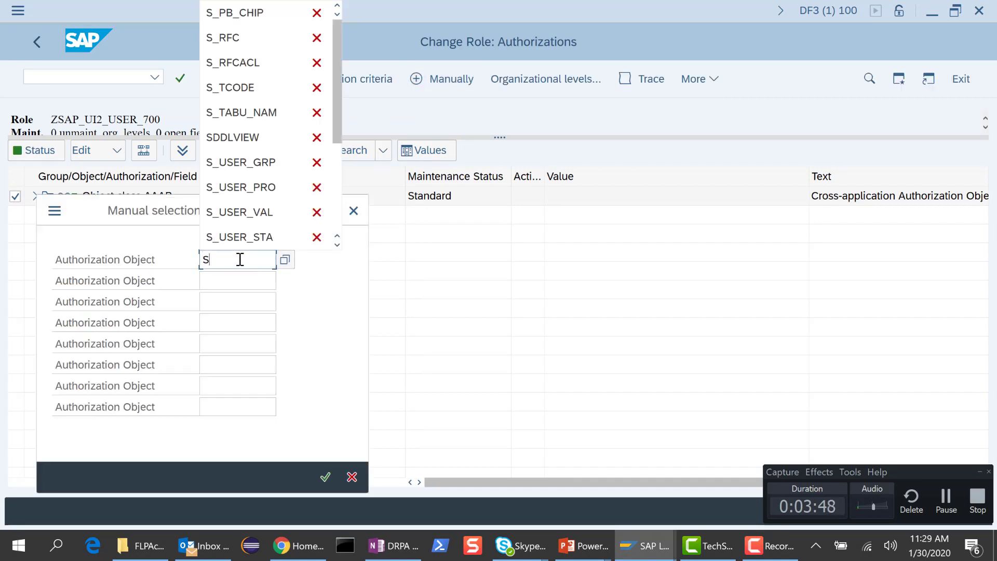
type("_PB")
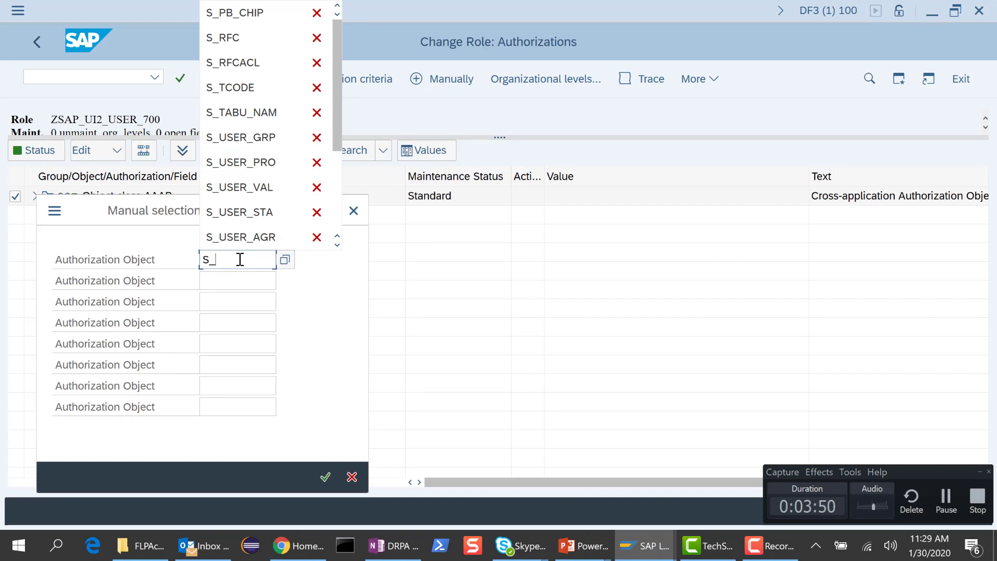
left_click(239, 276)
left_click(230, 282)
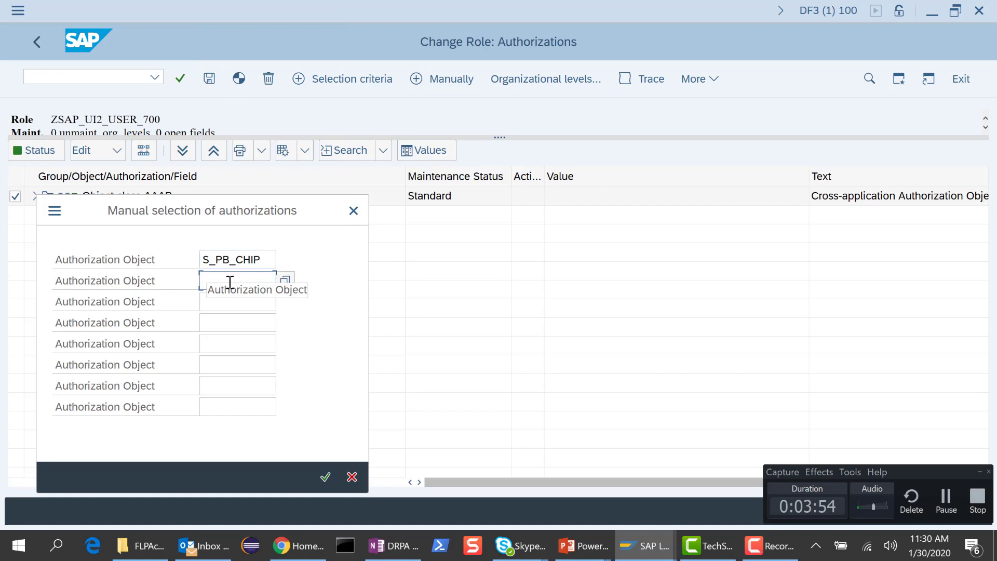
type("/")
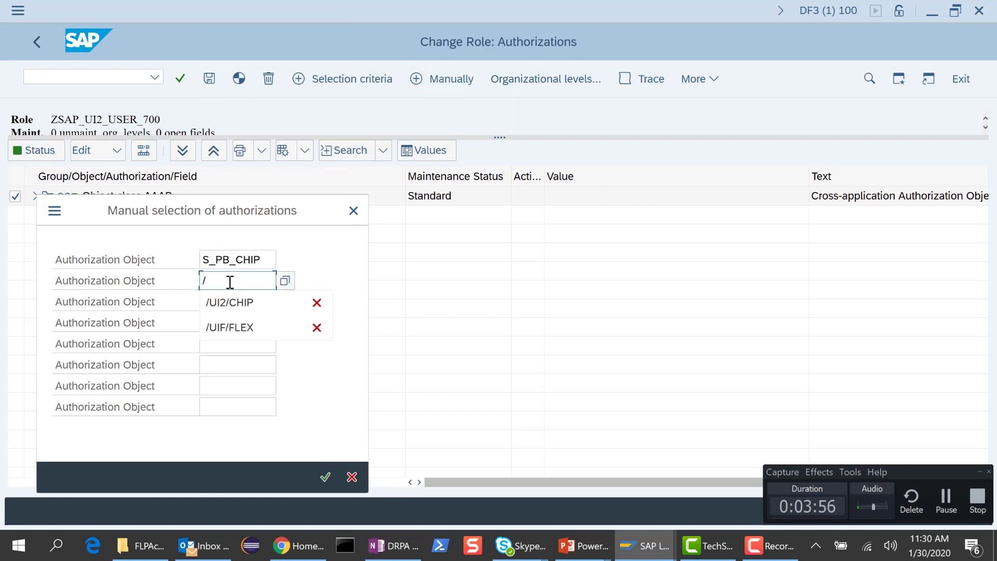
left_click(231, 303)
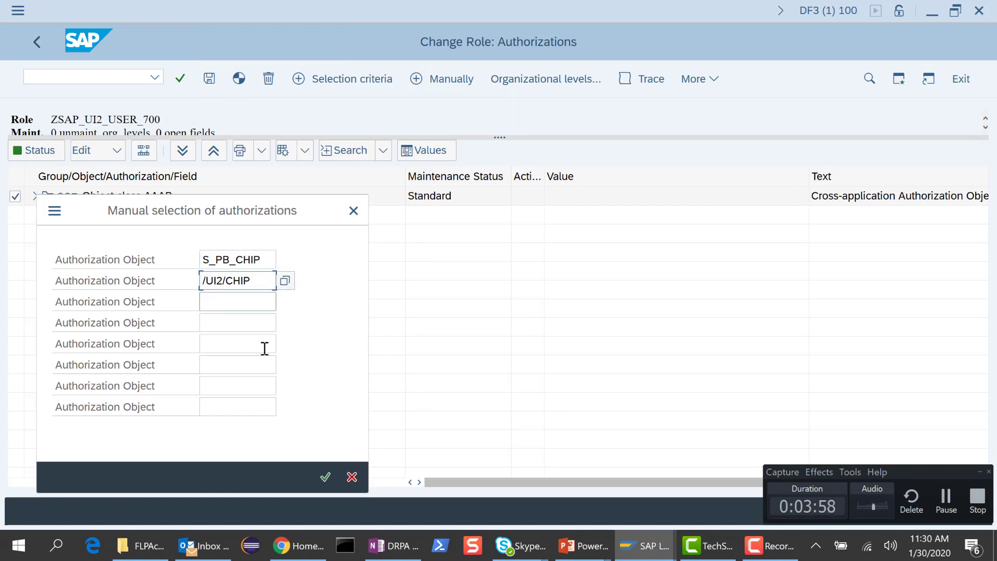
left_click(323, 475)
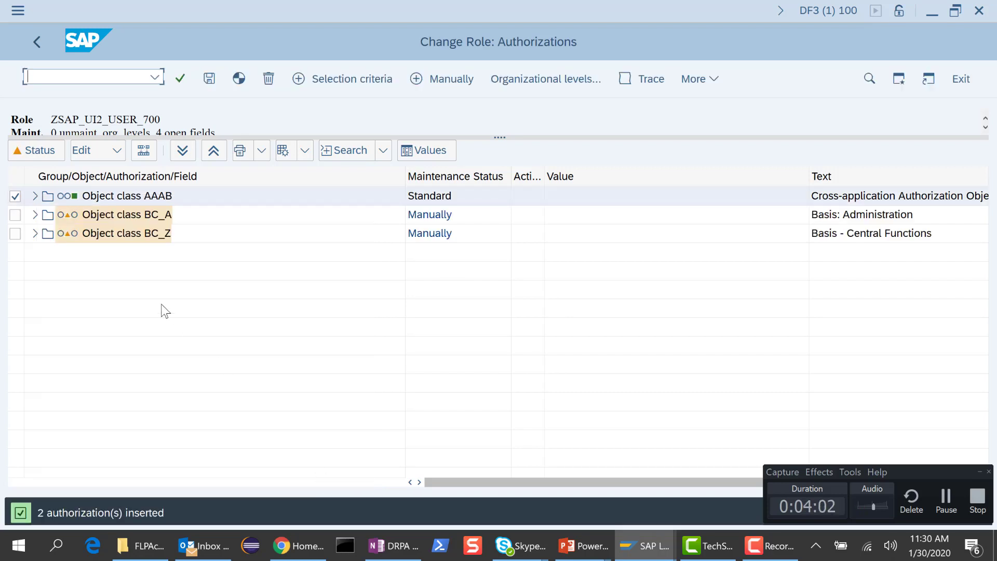
Give the /UI2/CHIP CHIP ID field full authorization (*)
left_click(36, 215)
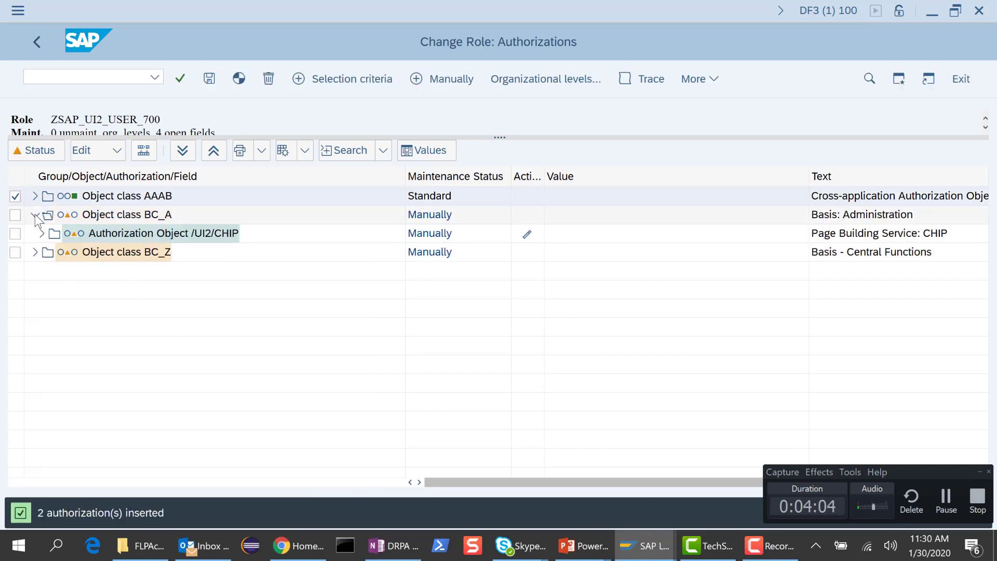
left_click(42, 234)
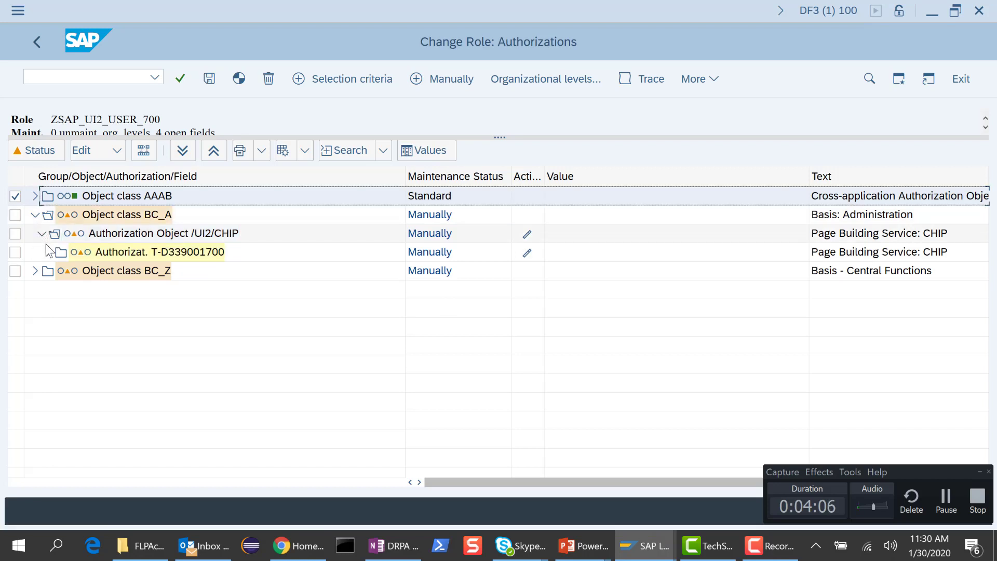
left_click(48, 253)
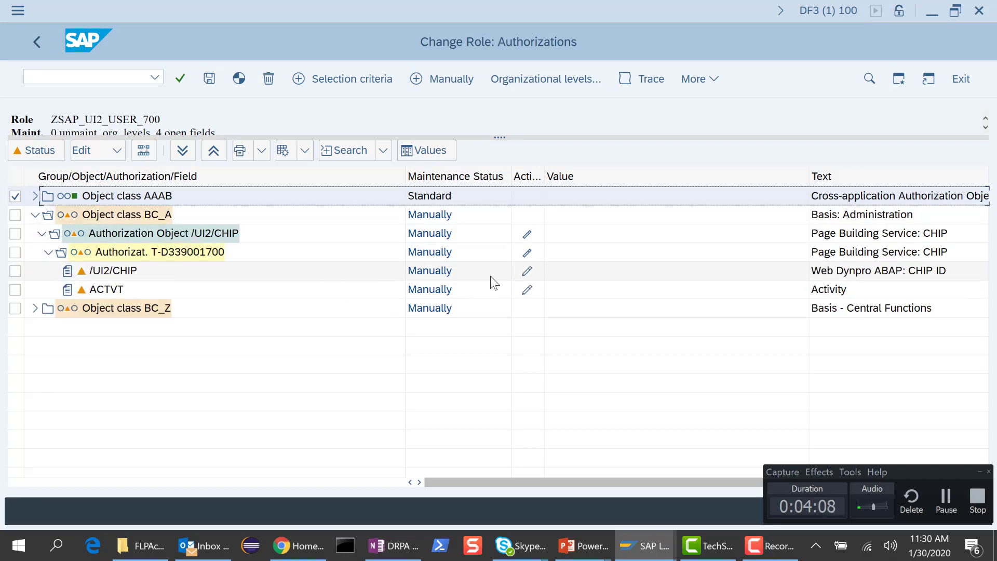
left_click(527, 271)
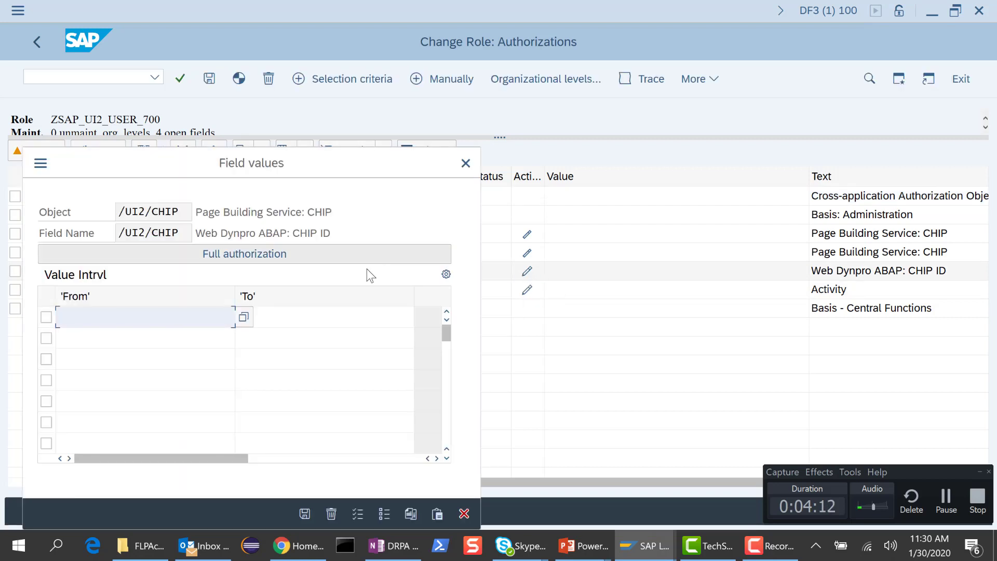
left_click(299, 259)
left_click(305, 514)
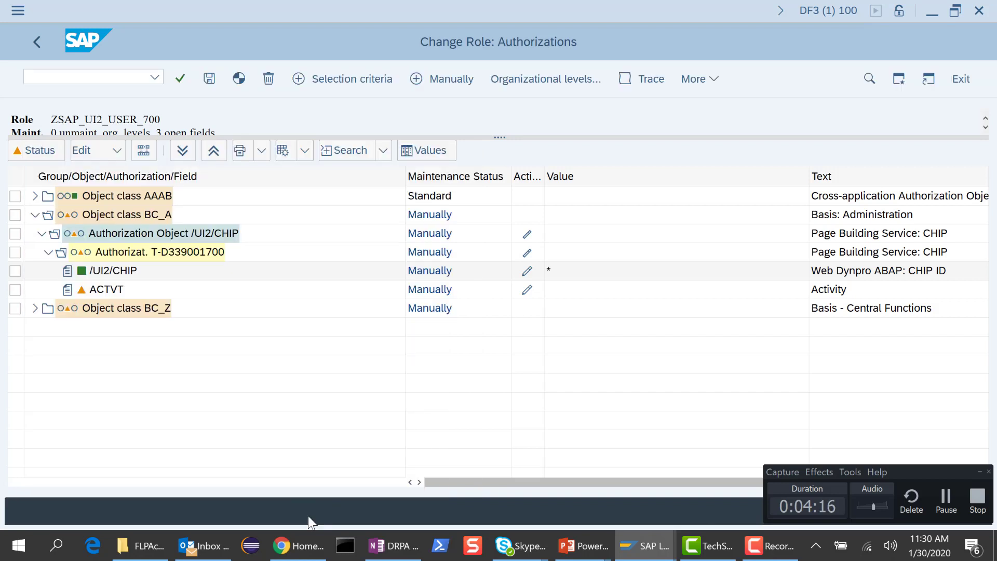
Set the /UI2/CHIP ACTVT field to All activities
left_click(529, 294)
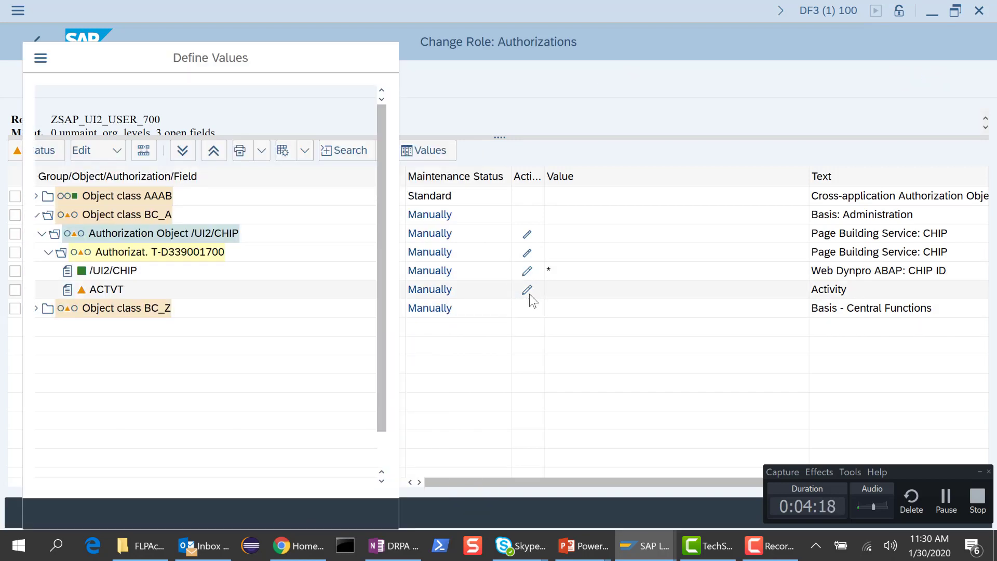
left_click(240, 152)
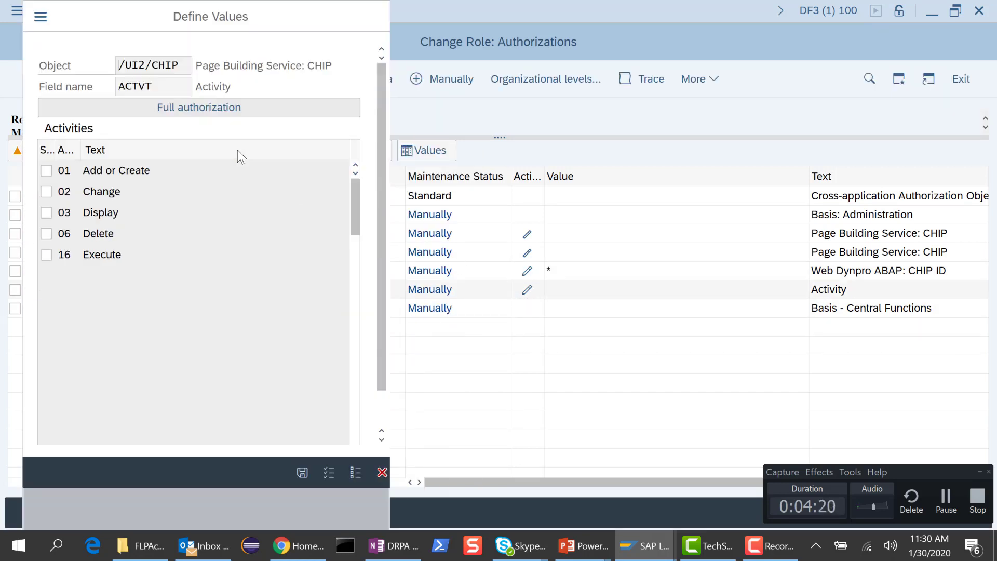
left_click(293, 514)
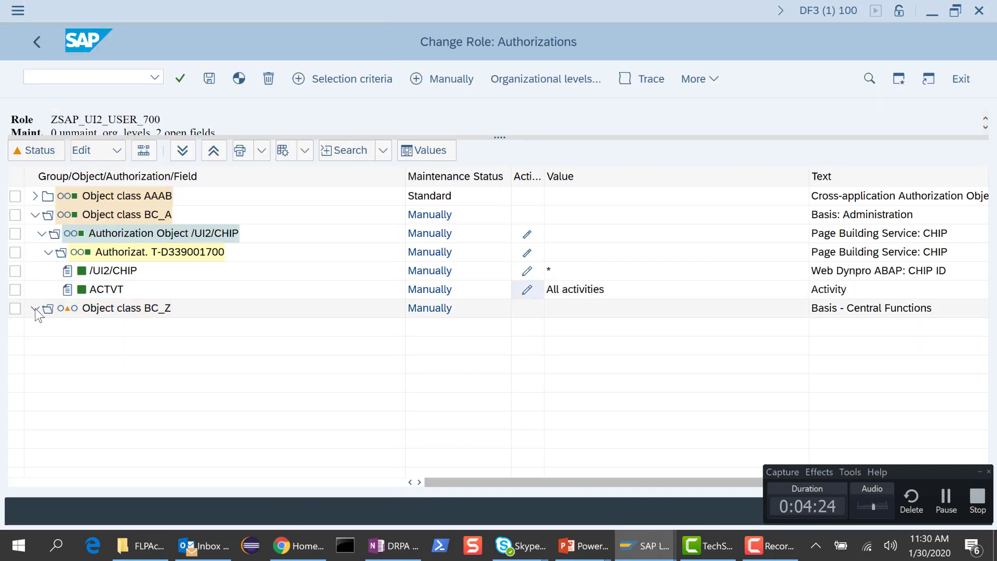
left_click(35, 308)
Give the S_PB_CHIP CHIP_NAME field full authorization (*)
left_click(42, 327)
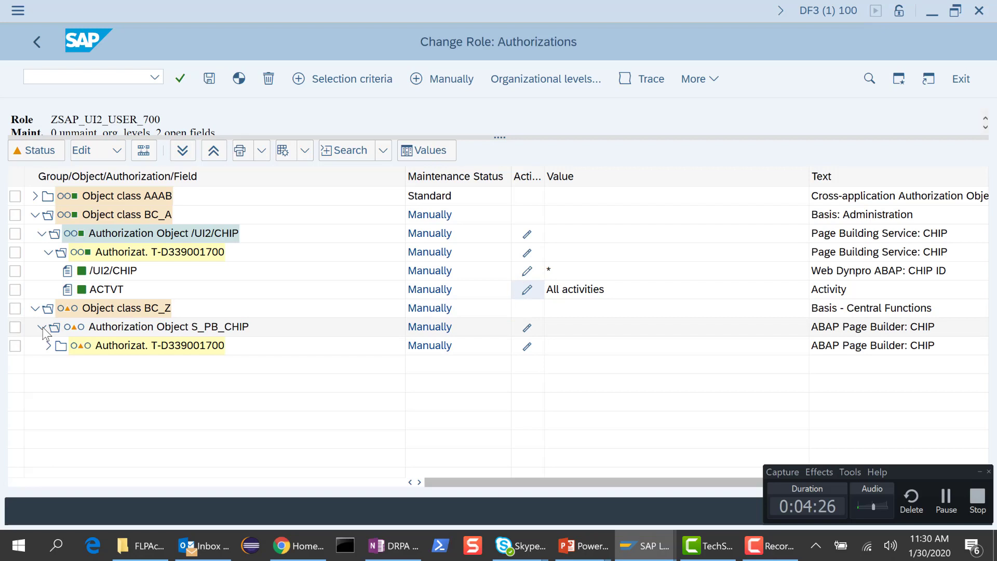
left_click(48, 346)
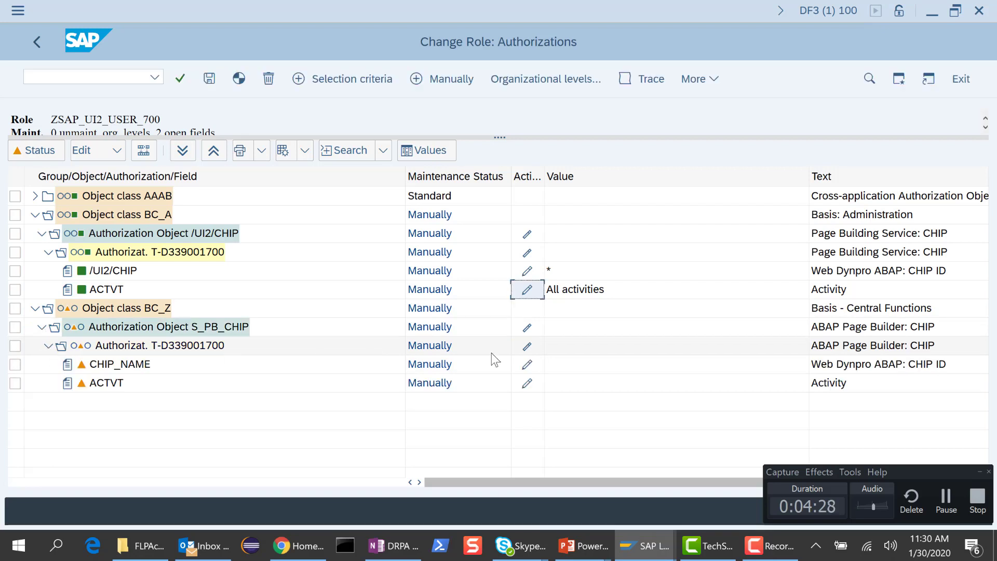
left_click(528, 365)
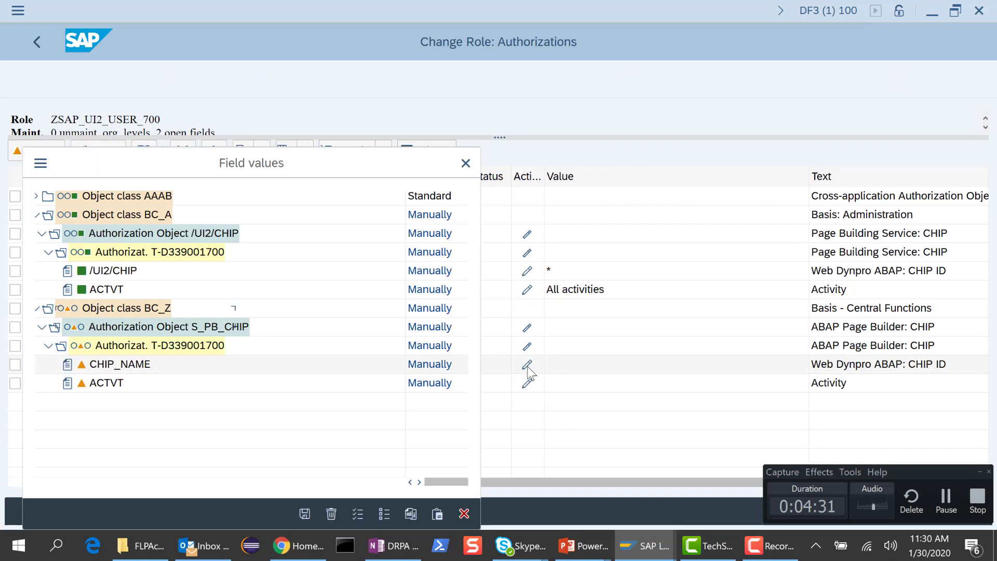
left_click(266, 256)
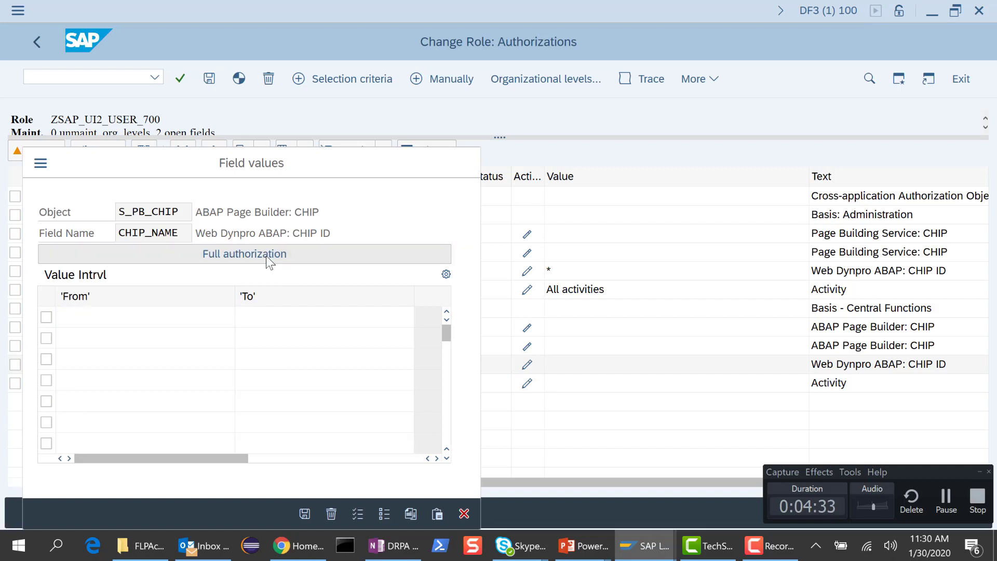
left_click(304, 514)
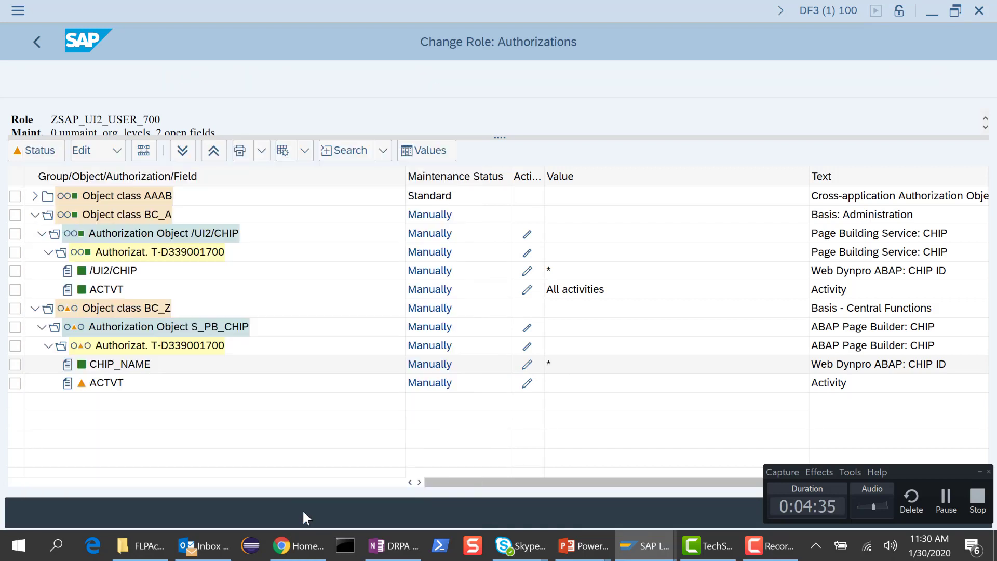
Grant S_PB_CHIP all activities and generate the role's profile
left_click(527, 384)
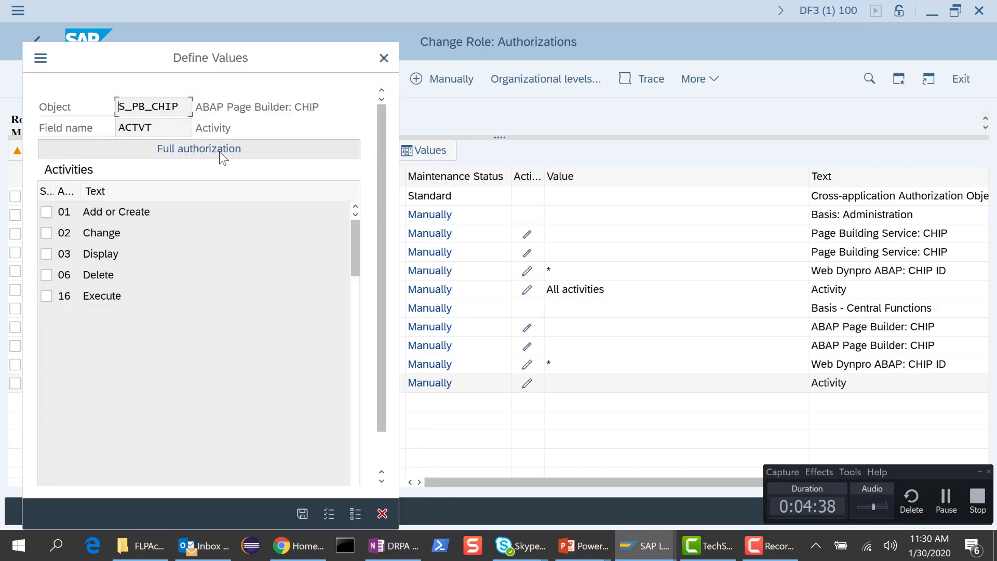
left_click(219, 151)
left_click(292, 515)
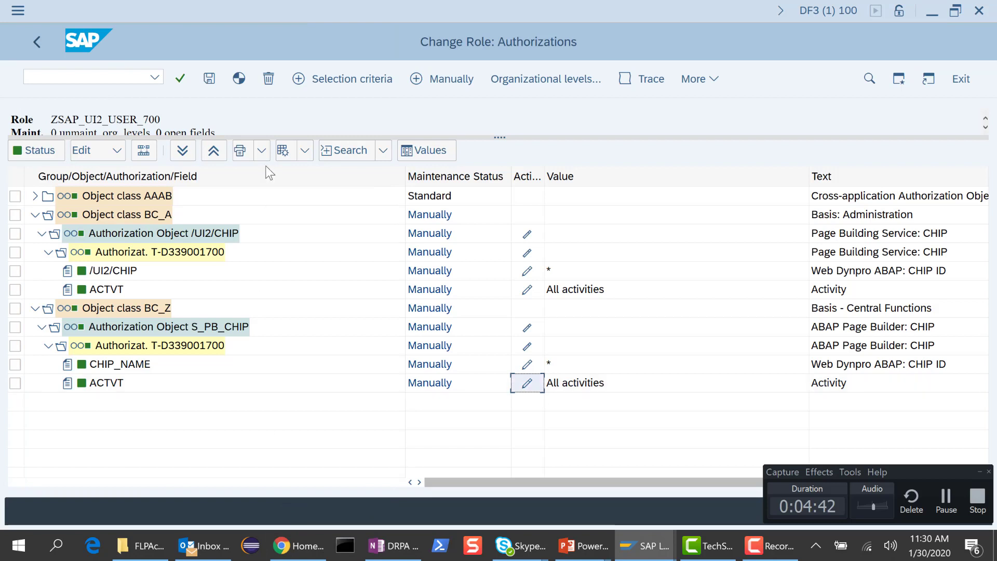
left_click(238, 78)
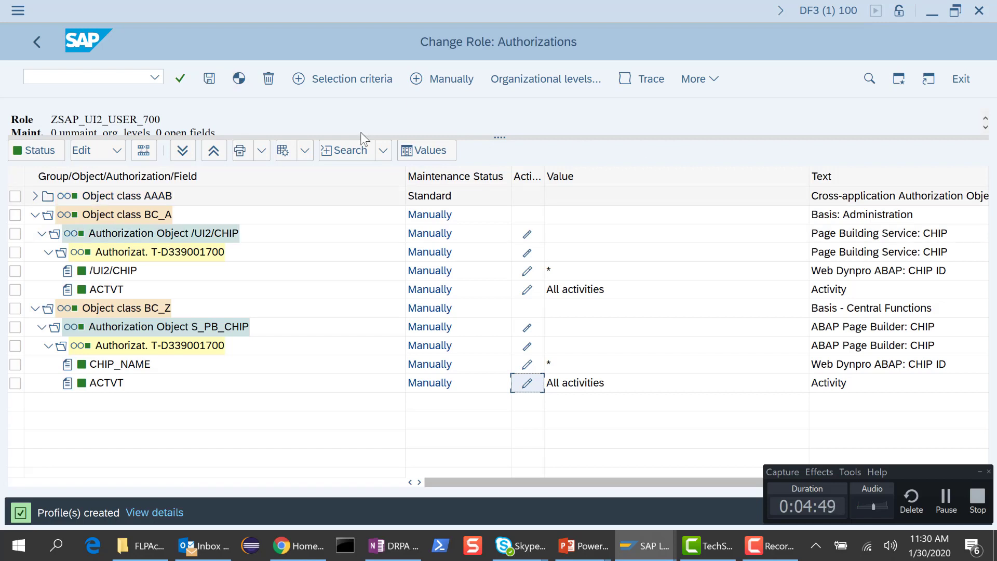
Leave the authorization editor, save the role and view its assigned users
left_click(963, 82)
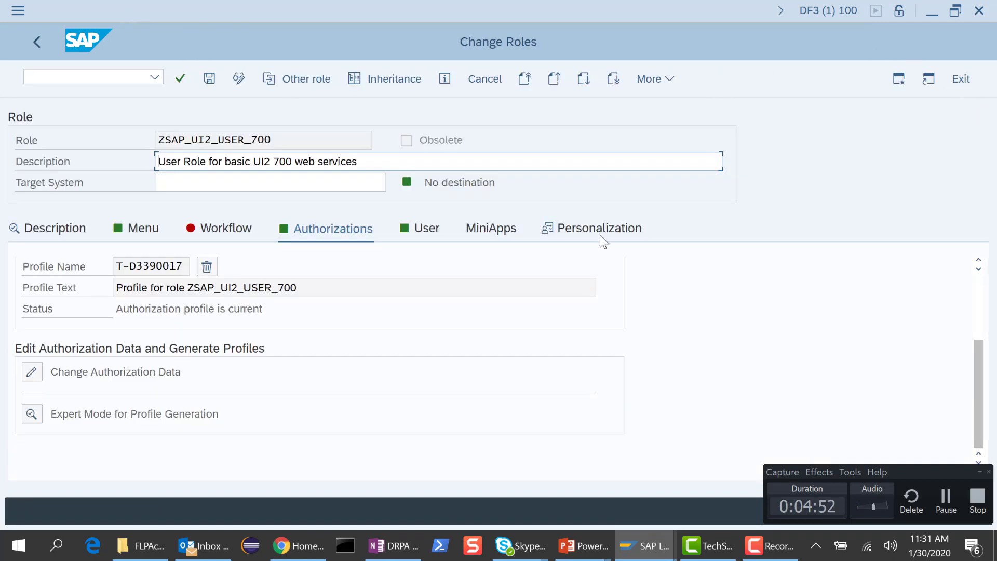
left_click(210, 82)
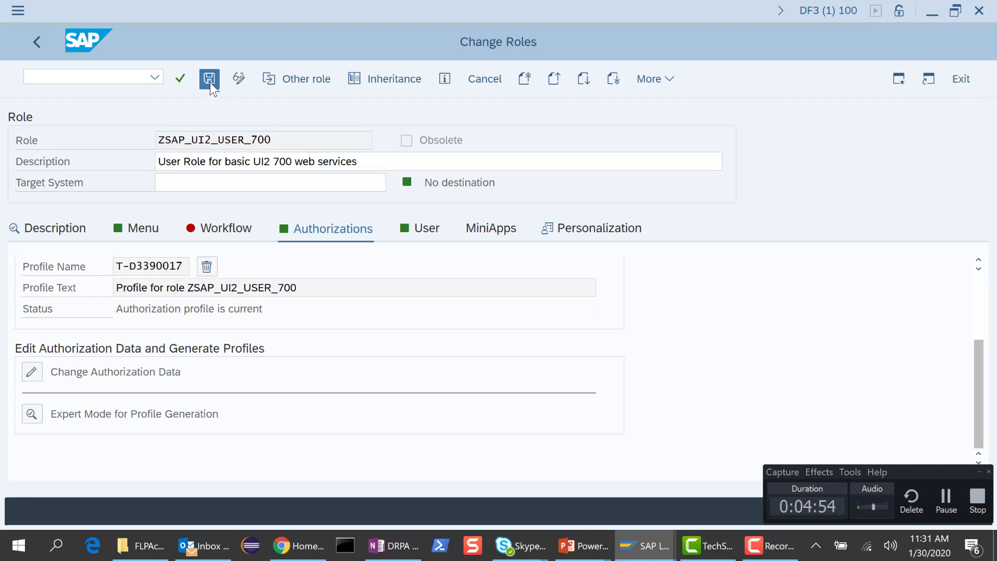
left_click(423, 229)
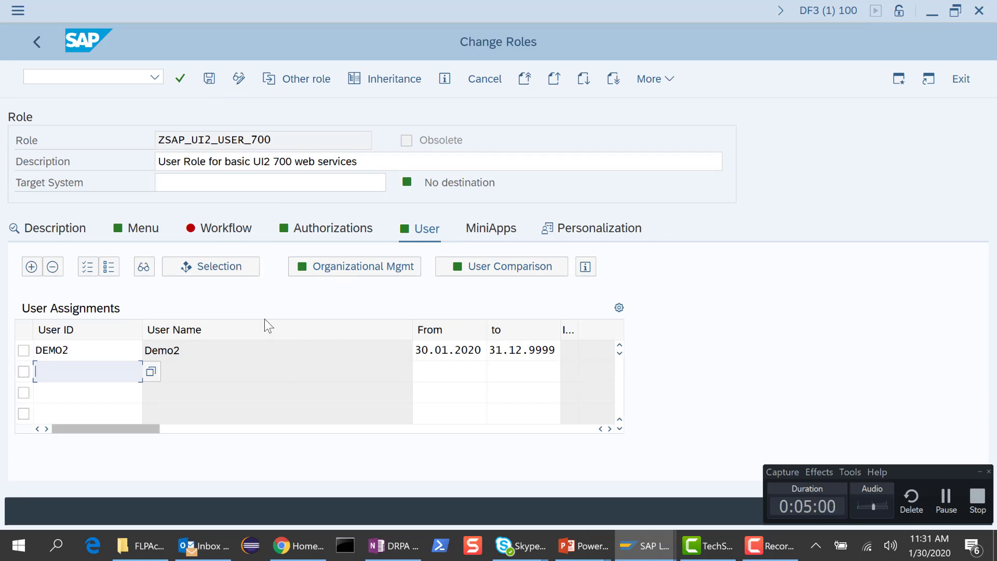
key("alt+Tab")
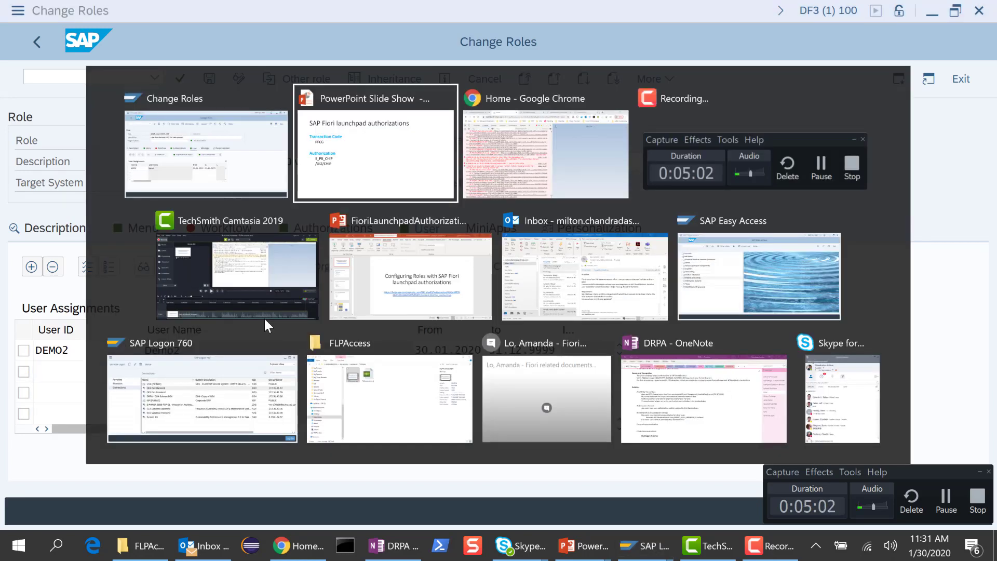
Reload the Fiori launchpad and scroll through the Sales Inquiries, Sales Quotations and Sales Orders tile groups
key("alt+Tab")
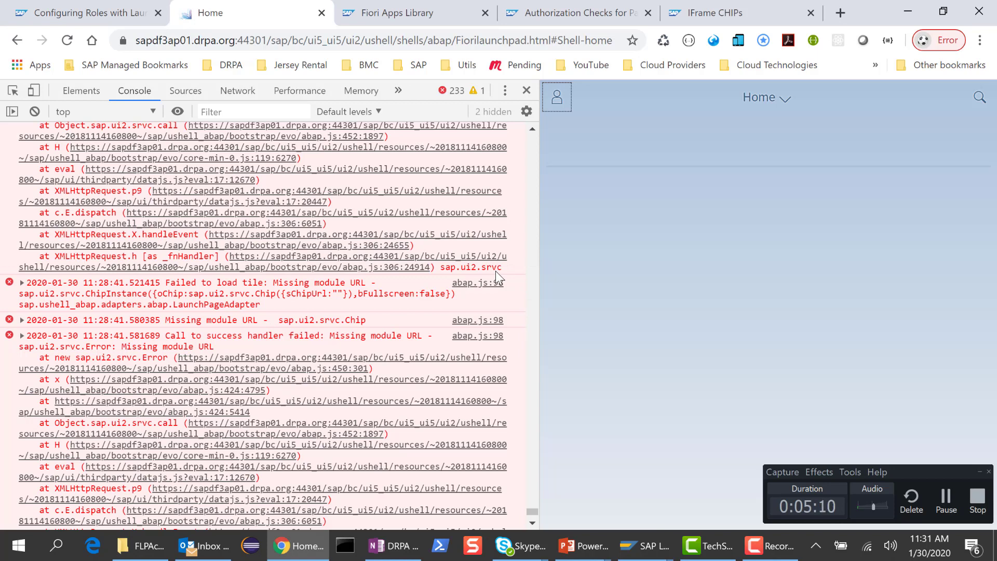
left_click(70, 42)
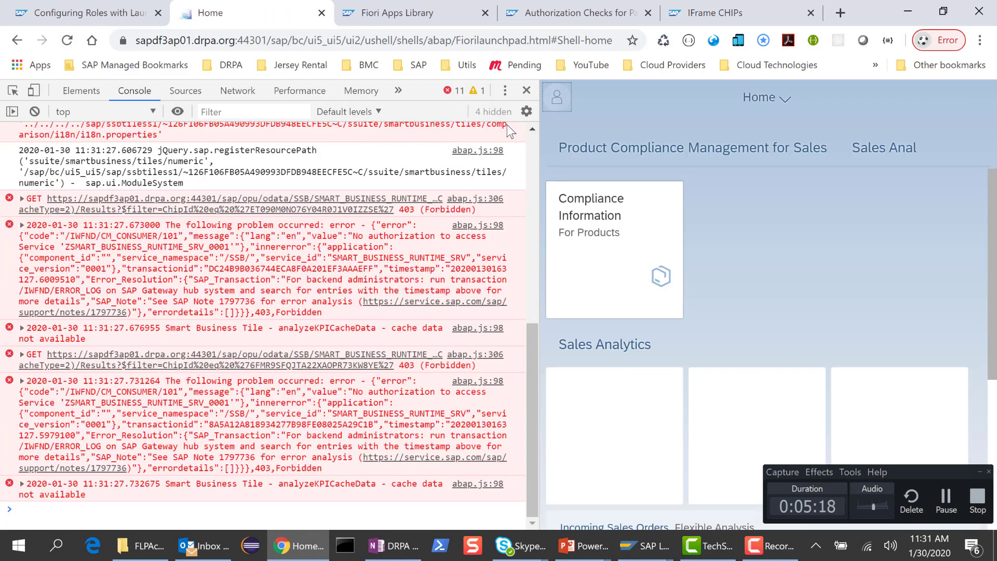
scroll(803, 263, "down", 4)
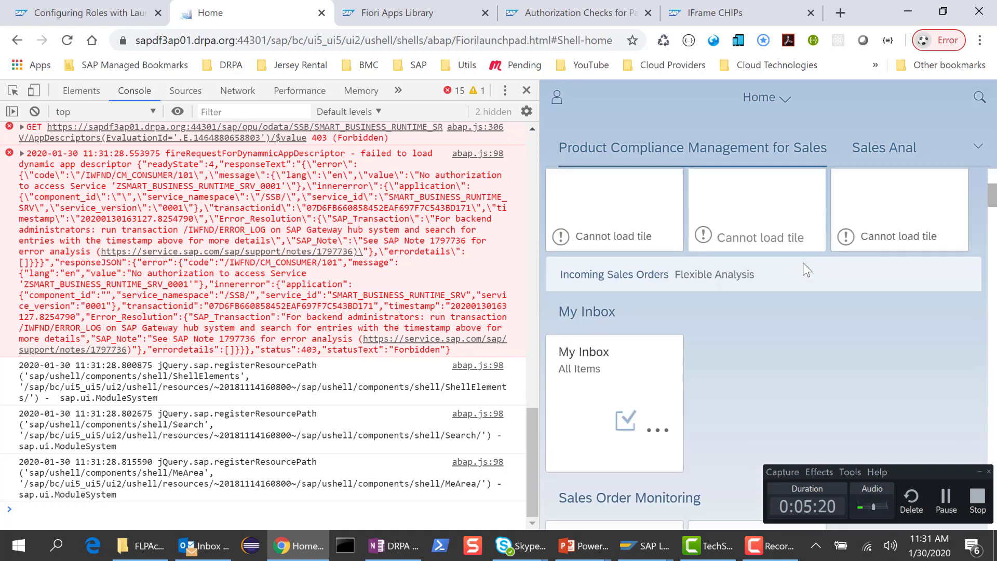
scroll(803, 263, "down", 7)
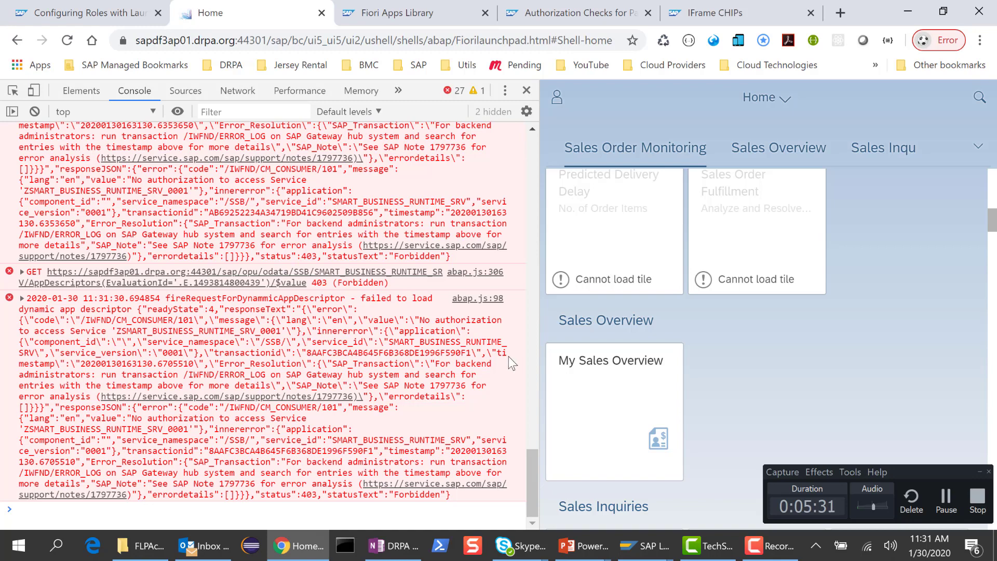
scroll(781, 351, "down", 3)
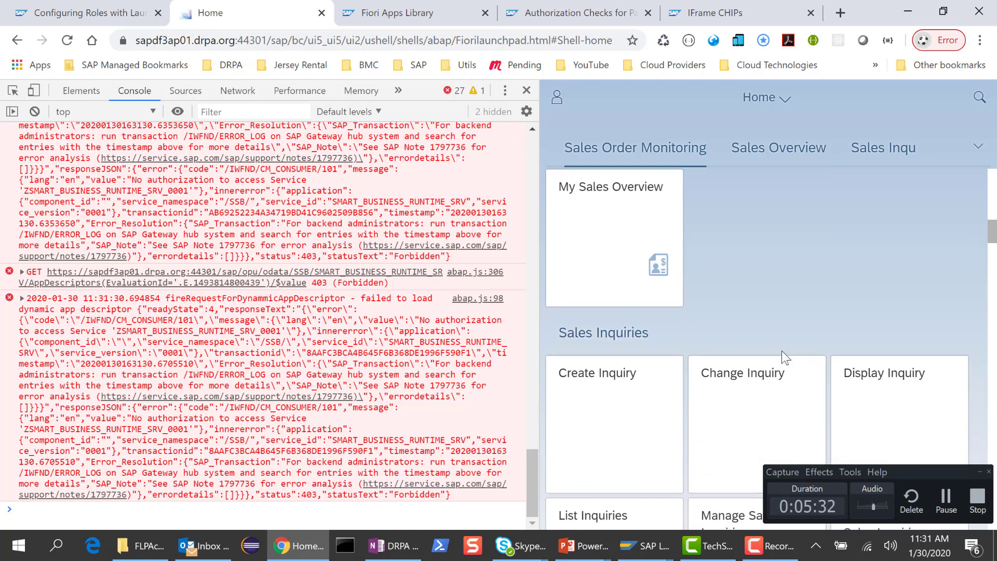
scroll(781, 350, "down", 8)
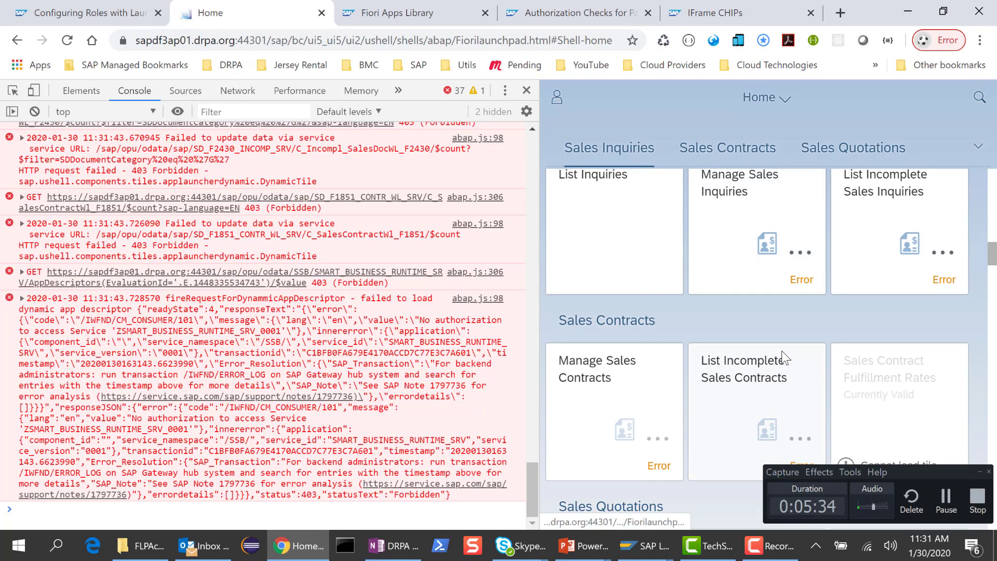
scroll(781, 351, "down", 3)
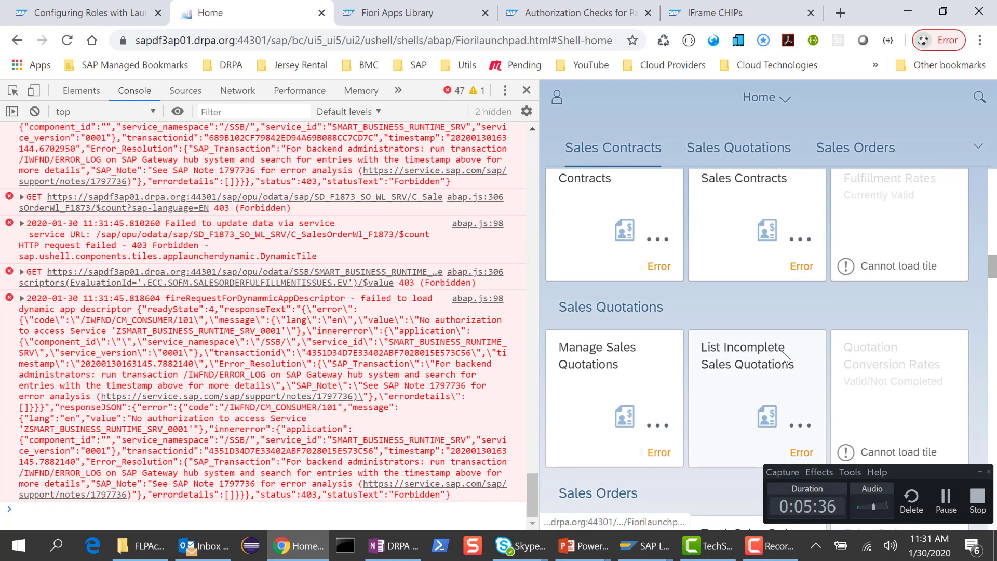
scroll(781, 351, "down", 3)
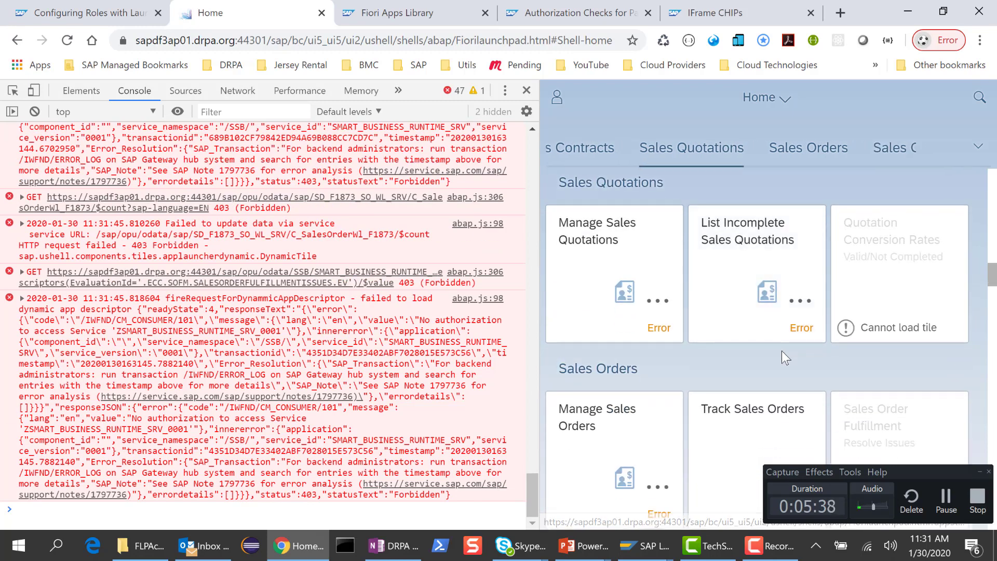